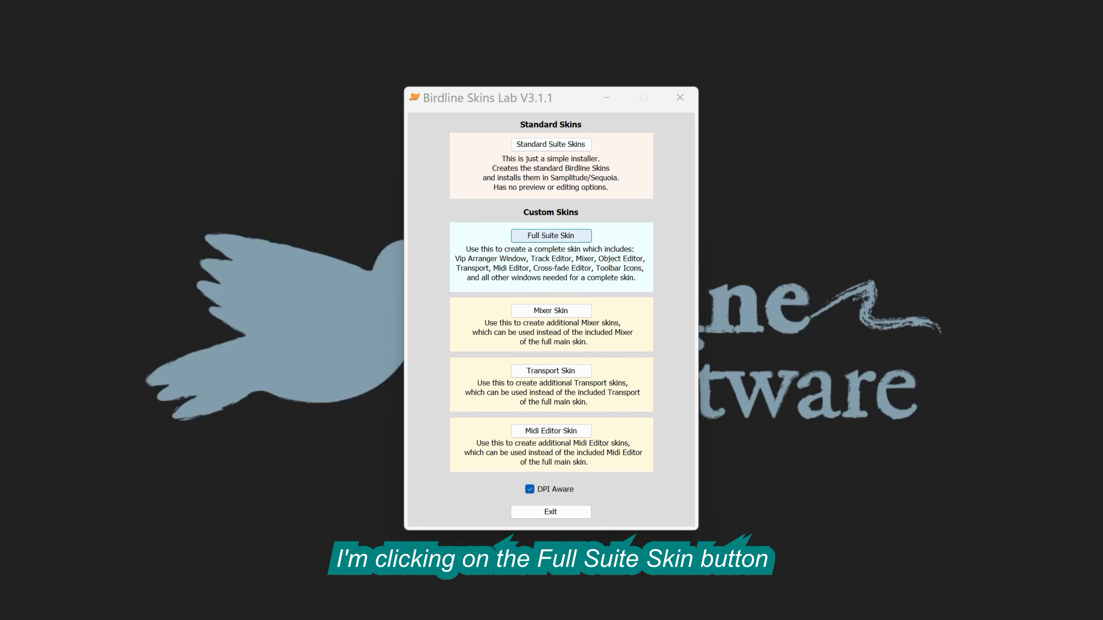
# Step: Start a custom full suite skin for the Samplitude Suite 2025 installation
pyautogui.click(551, 236)
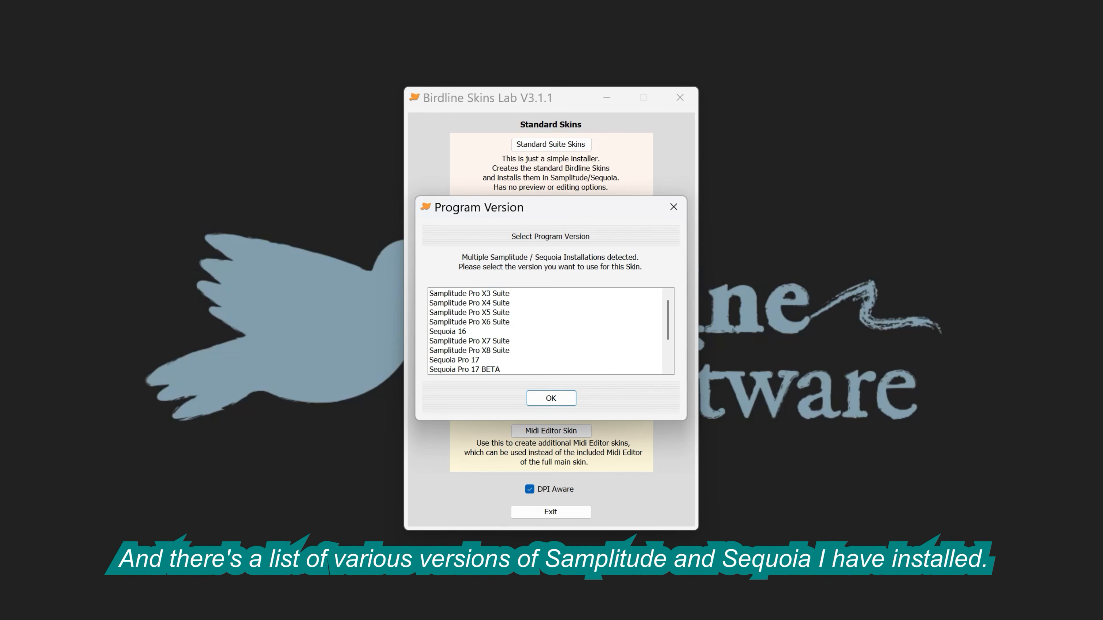
pyautogui.scroll(-2, 545, 331)
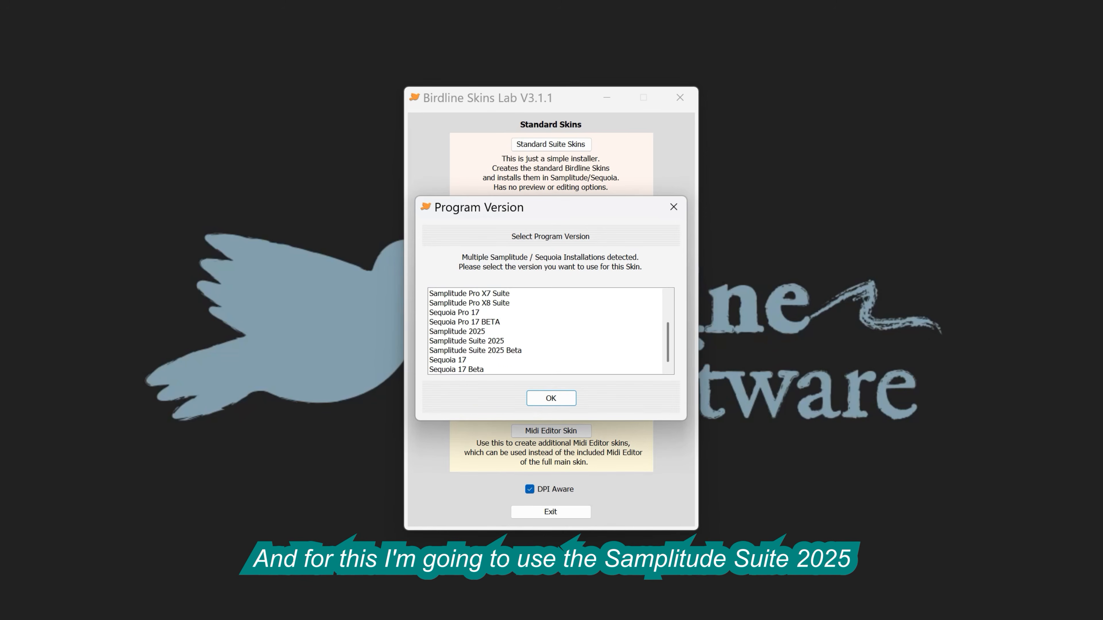
pyautogui.click(468, 342)
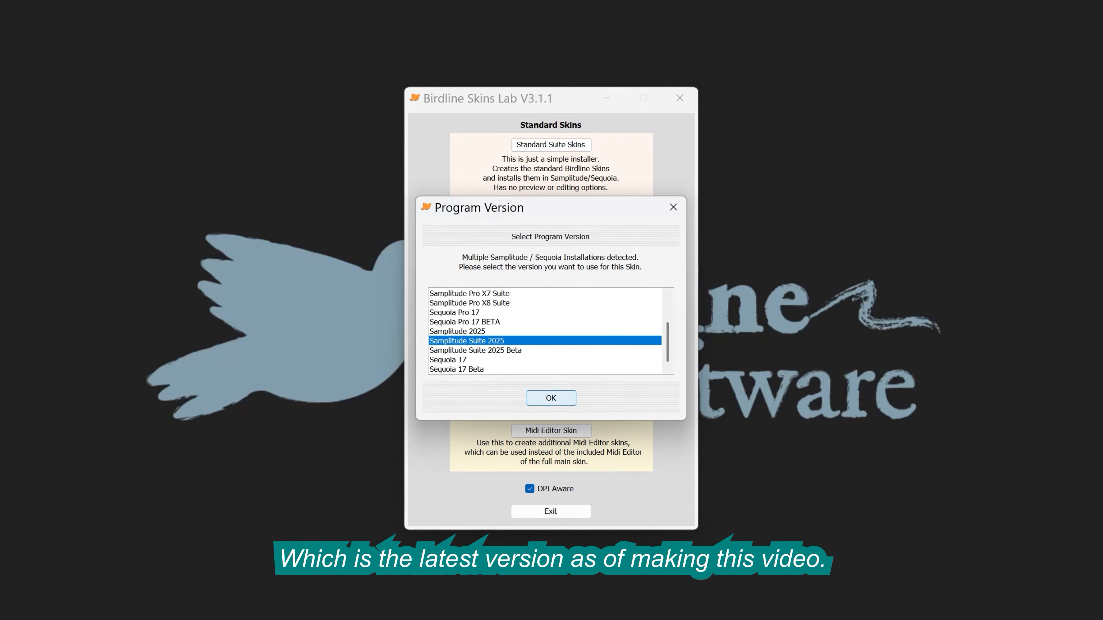
pyautogui.click(551, 398)
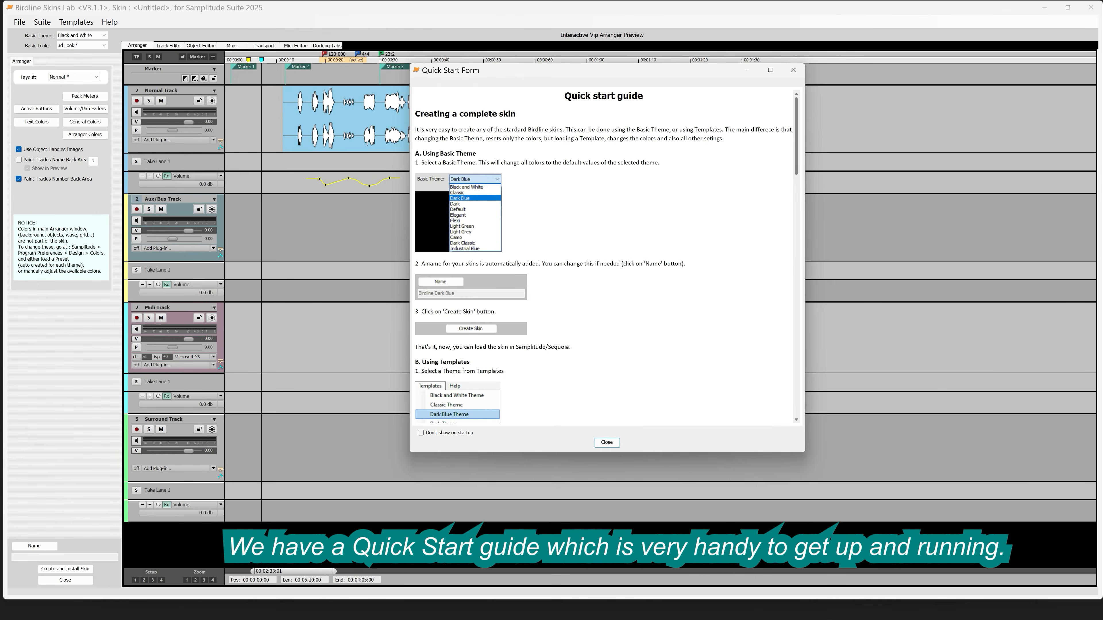
# Step: Read through the quick start guide on creating and modifying skins, and close it
pyautogui.scroll(-9, 604, 256)
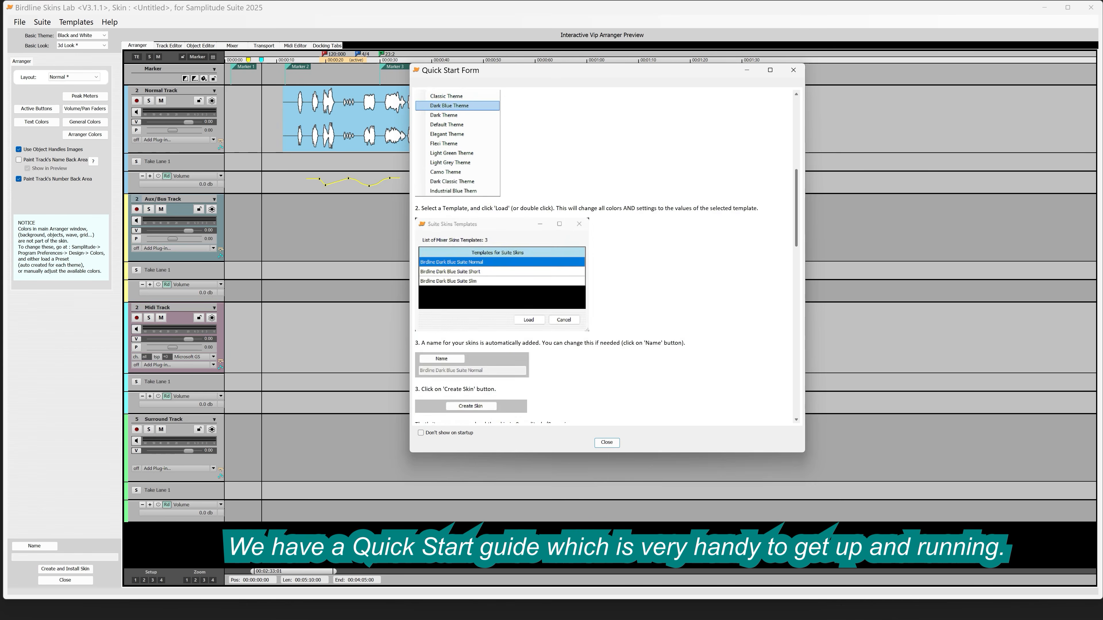
pyautogui.scroll(-10, 604, 256)
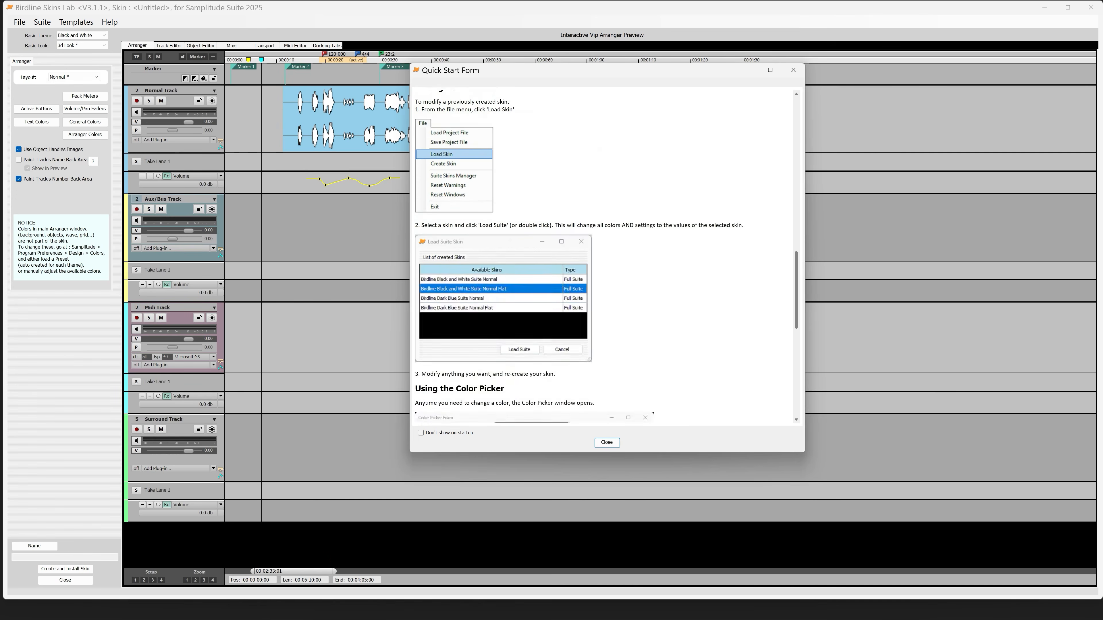
pyautogui.scroll(-4, 603, 256)
pyautogui.scroll(20, 603, 257)
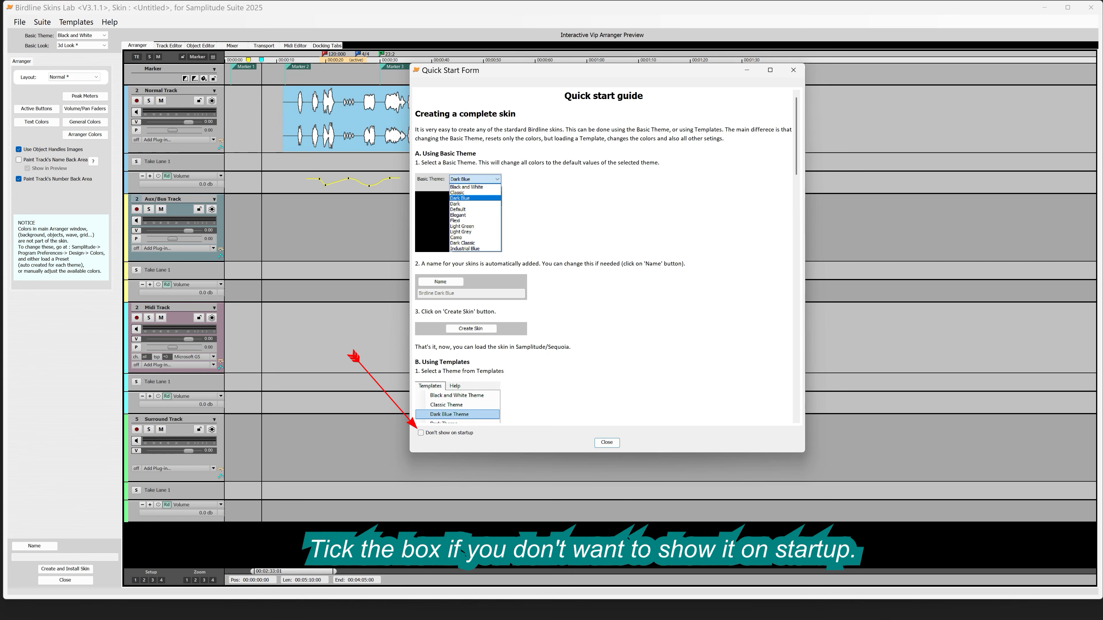
pyautogui.click(793, 69)
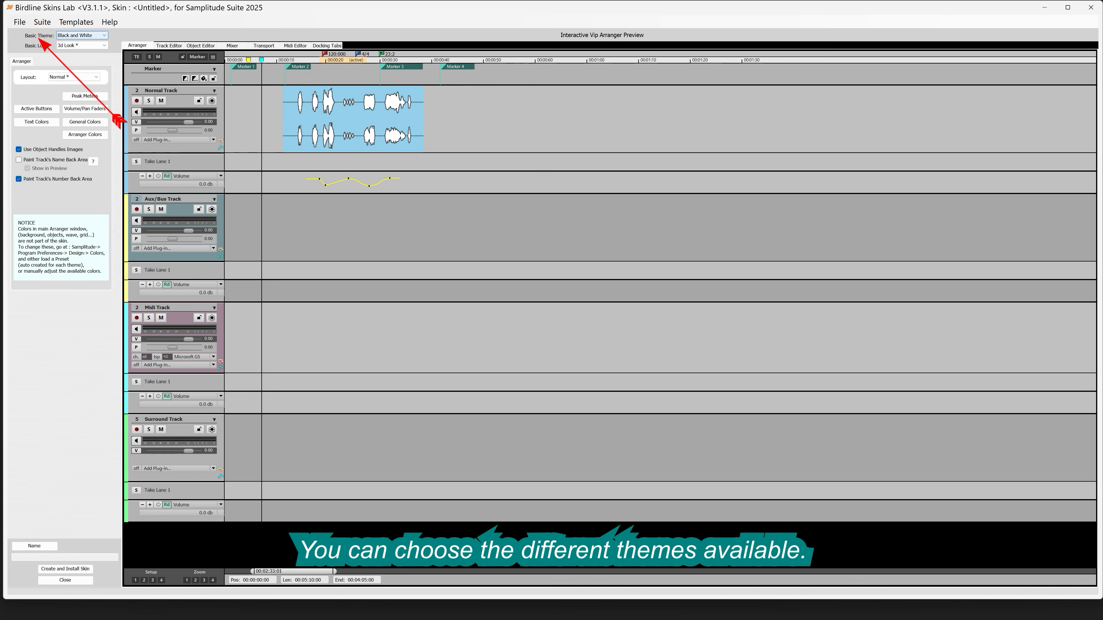
# Step: Preview the Classic, Dark Blue, Dark and Elegant basic themes in turn on the arranger
pyautogui.click(101, 34)
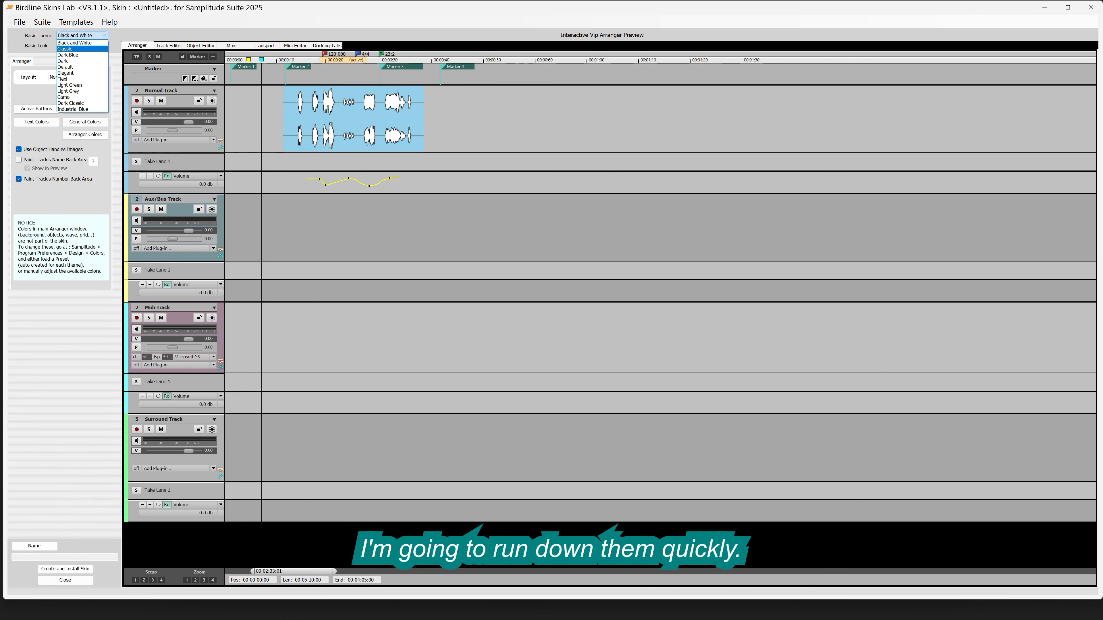
pyautogui.click(82, 48)
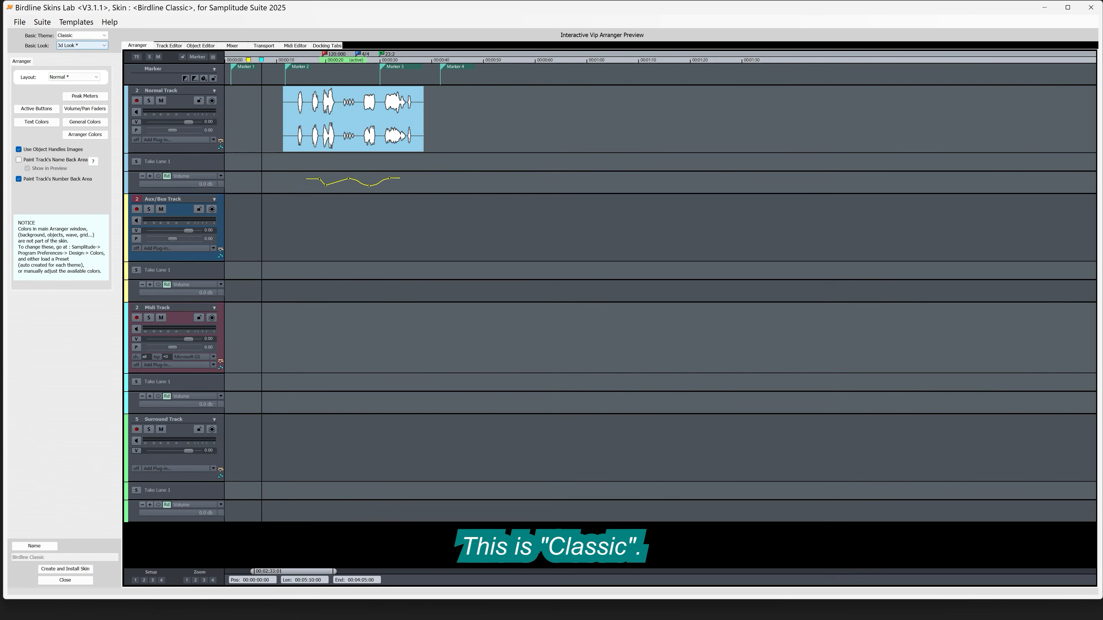
pyautogui.click(92, 35)
pyautogui.click(83, 55)
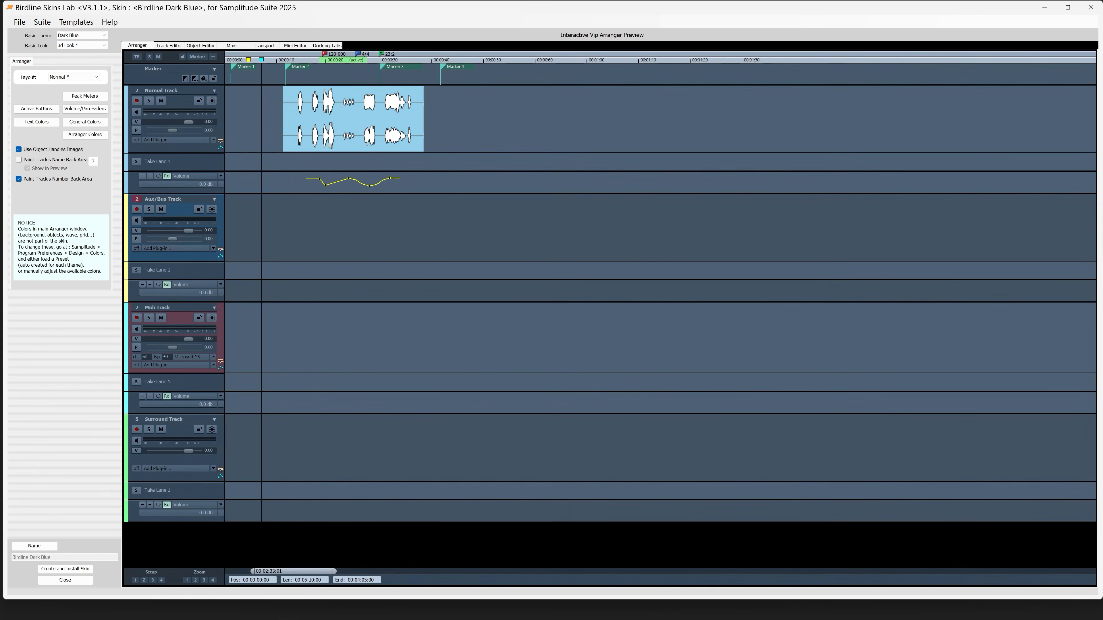
pyautogui.click(95, 35)
pyautogui.click(82, 62)
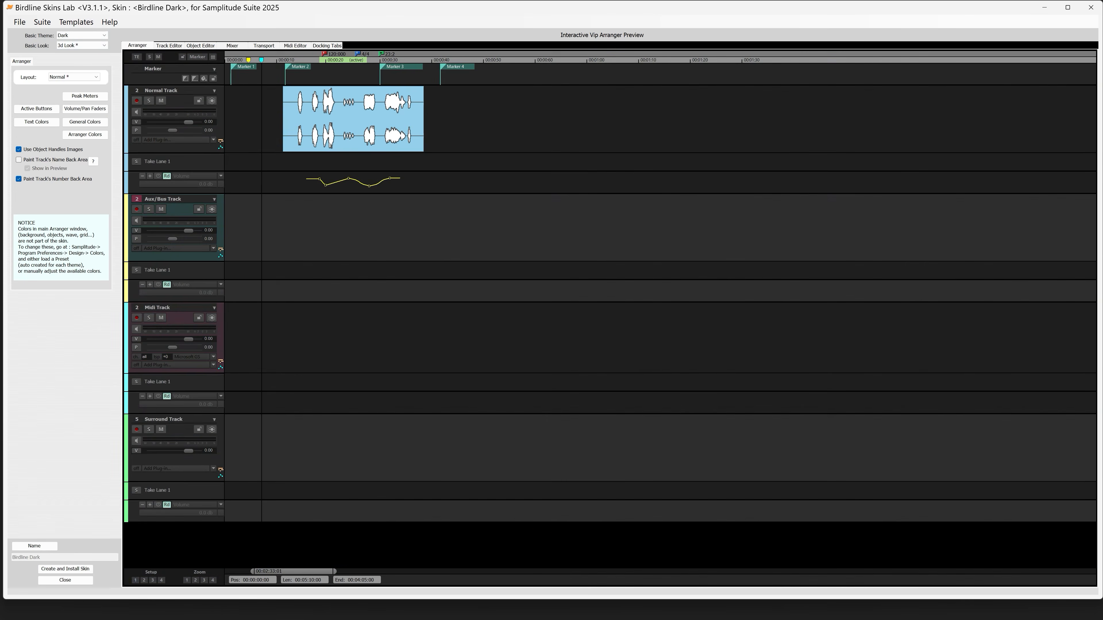
pyautogui.click(95, 36)
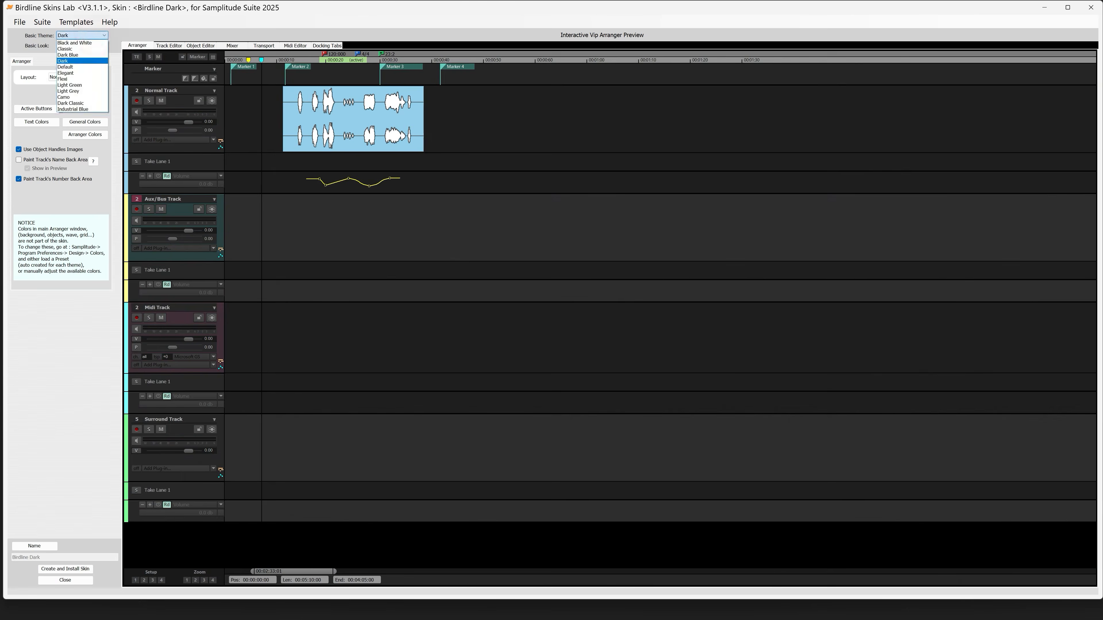
pyautogui.click(83, 42)
pyautogui.click(96, 35)
pyautogui.click(83, 49)
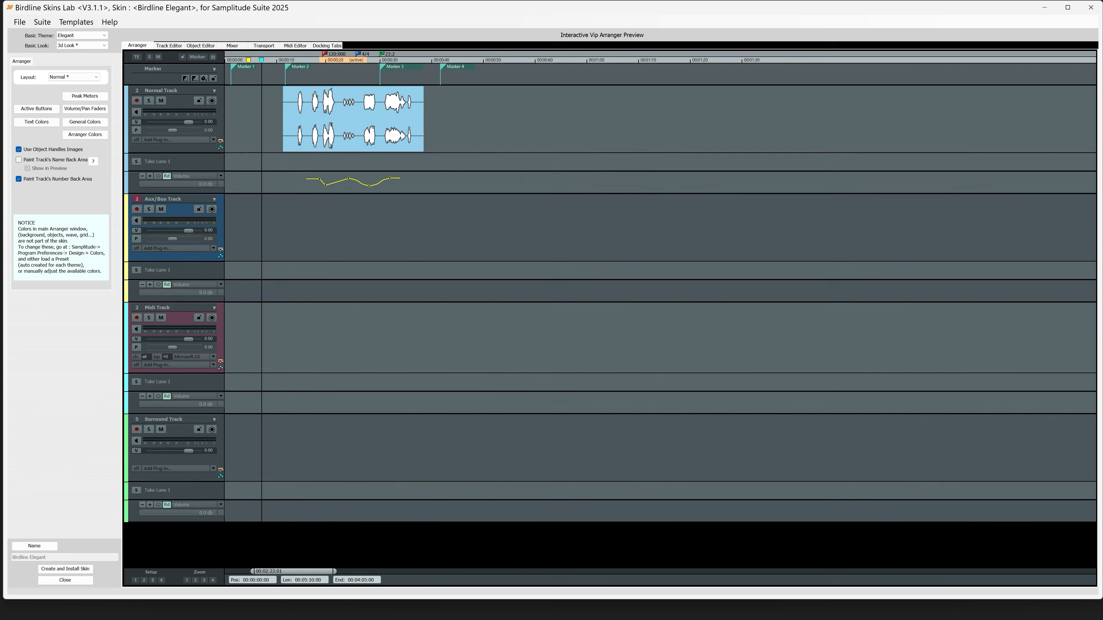
# Step: Try the Flexi, Light Green, Light Grey, Camo, Dark Classic and Industrial Blue basic themes one after another
pyautogui.click(95, 35)
pyautogui.click(82, 79)
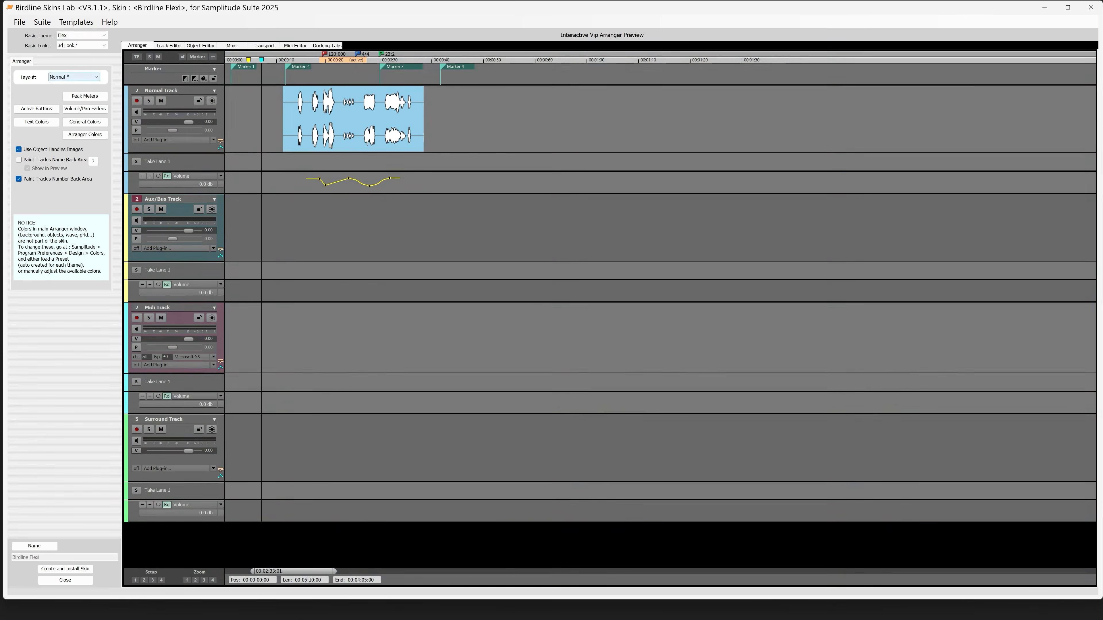
pyautogui.click(98, 35)
pyautogui.click(82, 85)
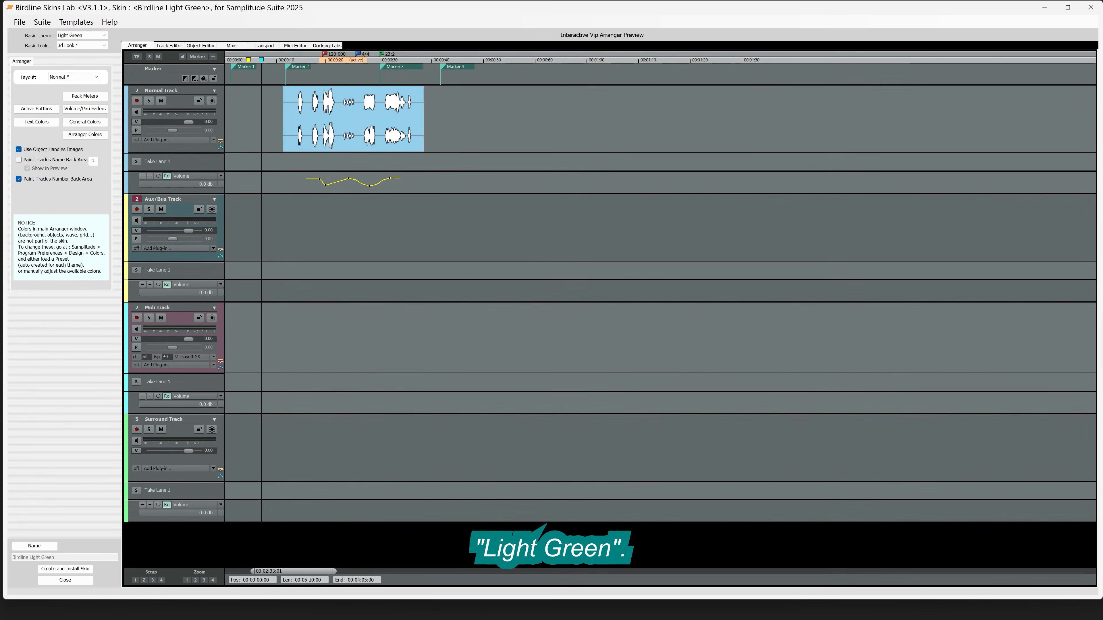
pyautogui.click(96, 35)
pyautogui.click(82, 91)
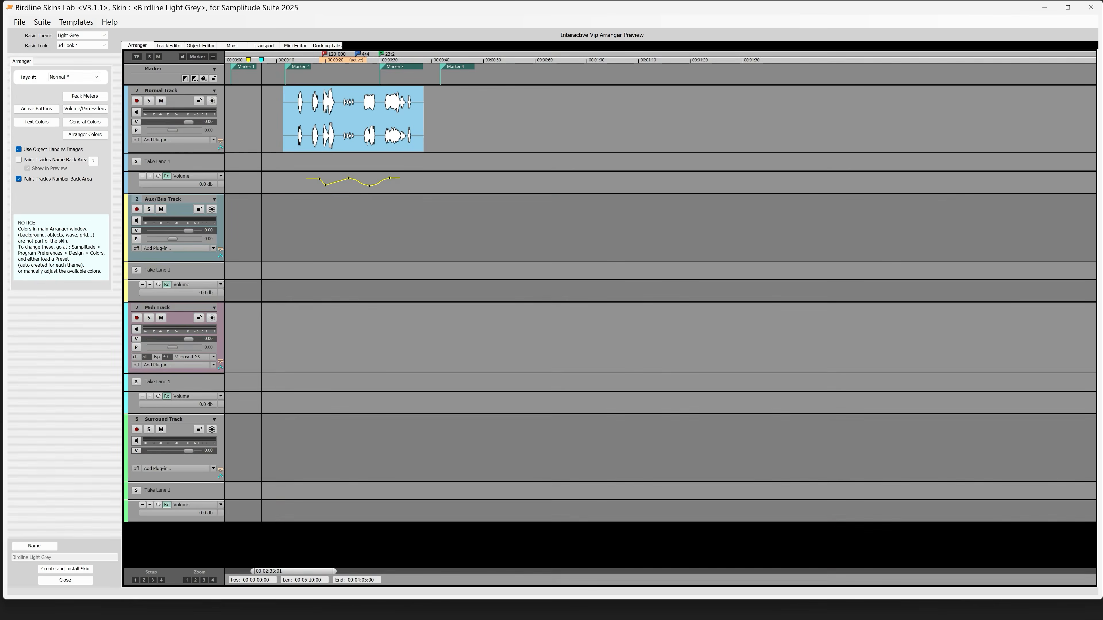
pyautogui.click(96, 35)
pyautogui.click(82, 97)
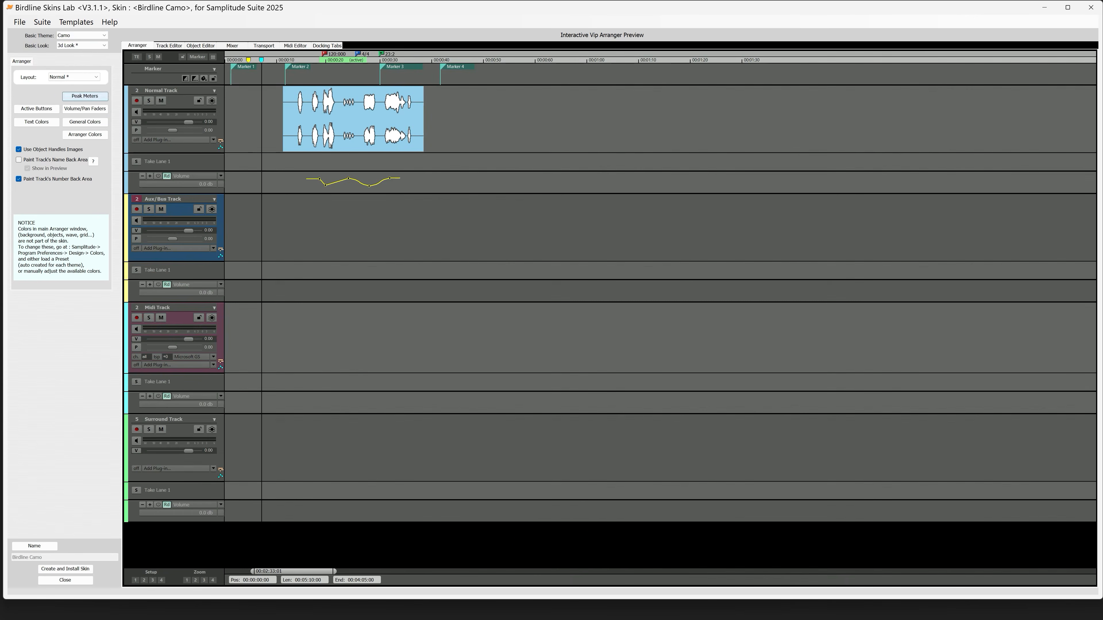
pyautogui.click(95, 35)
pyautogui.click(82, 103)
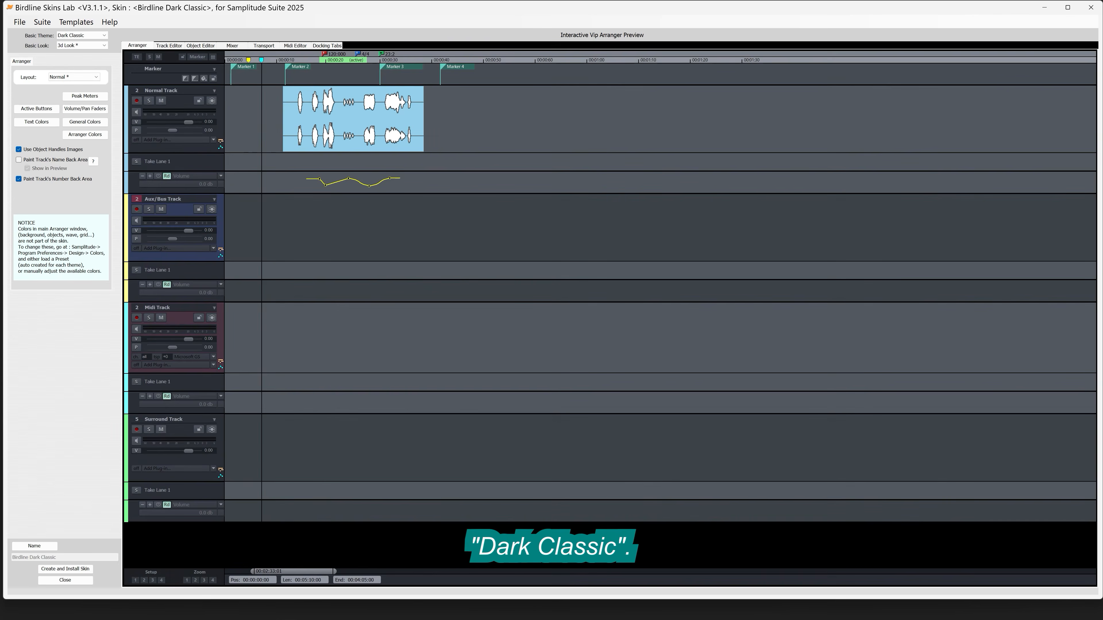
pyautogui.click(96, 36)
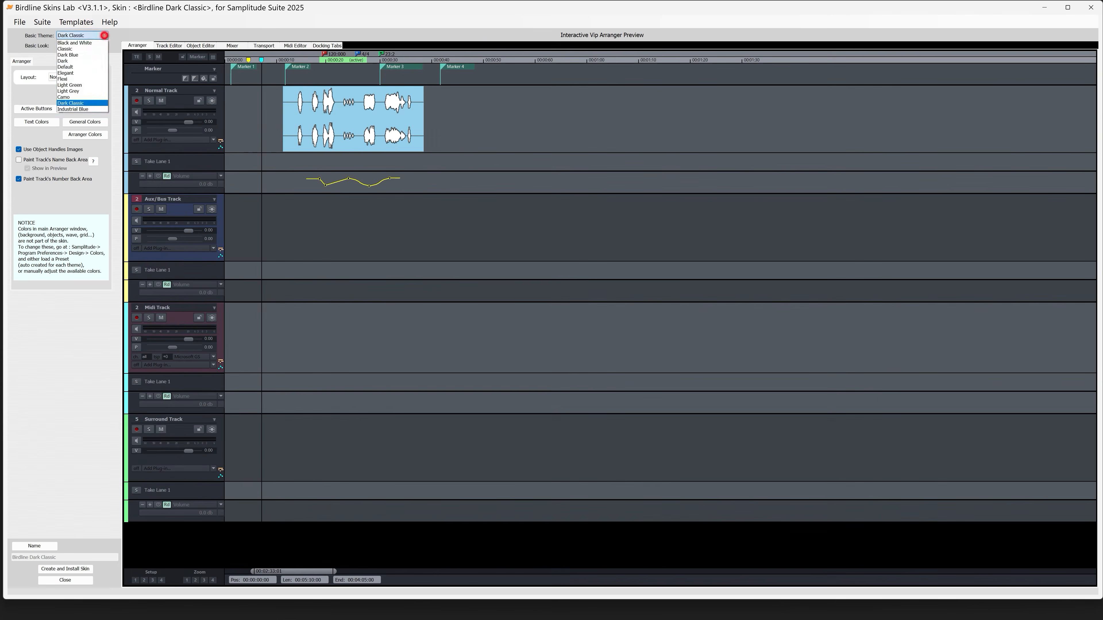
pyautogui.click(82, 110)
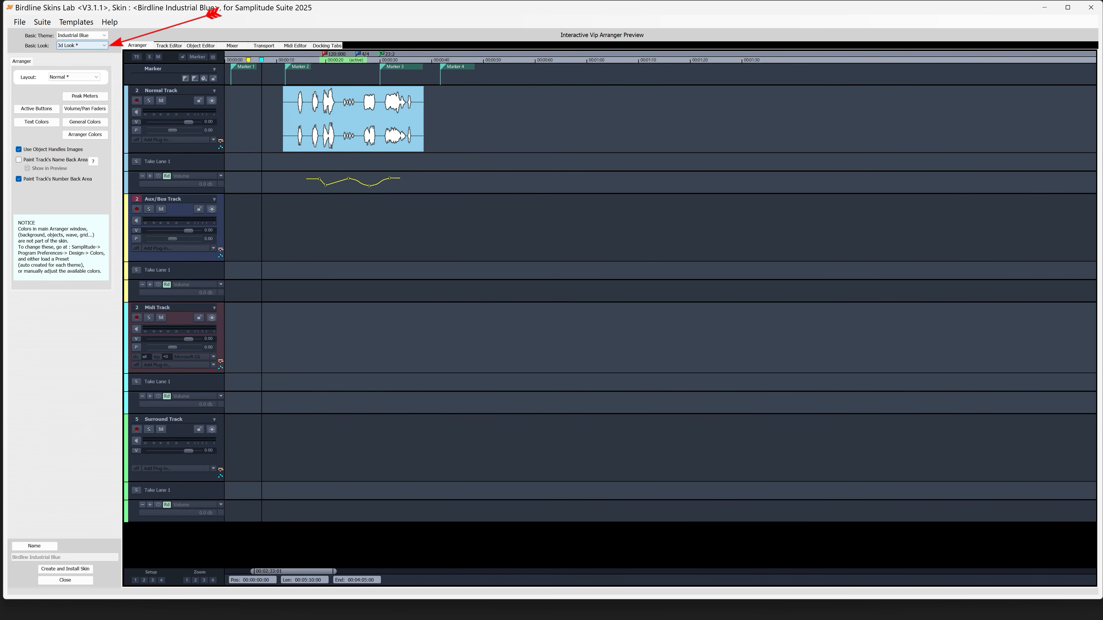
# Step: Switch the basic look to Flat Look and back to 3d Look, applying 3d also to buttons, knobs, faders and peak meters
pyautogui.click(102, 45)
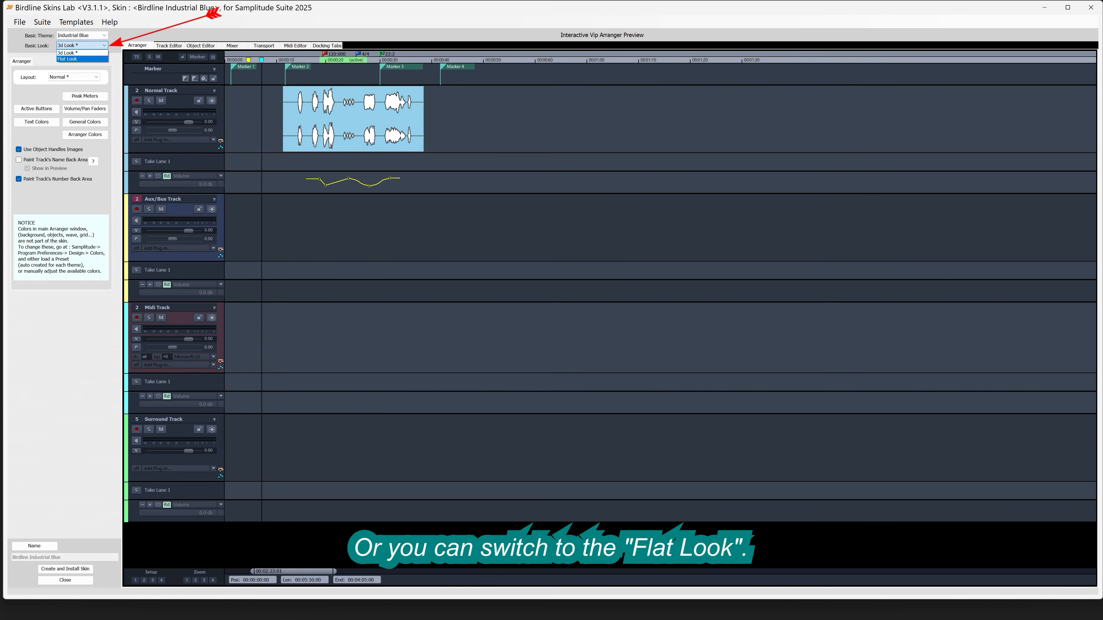
pyautogui.click(80, 59)
pyautogui.click(102, 45)
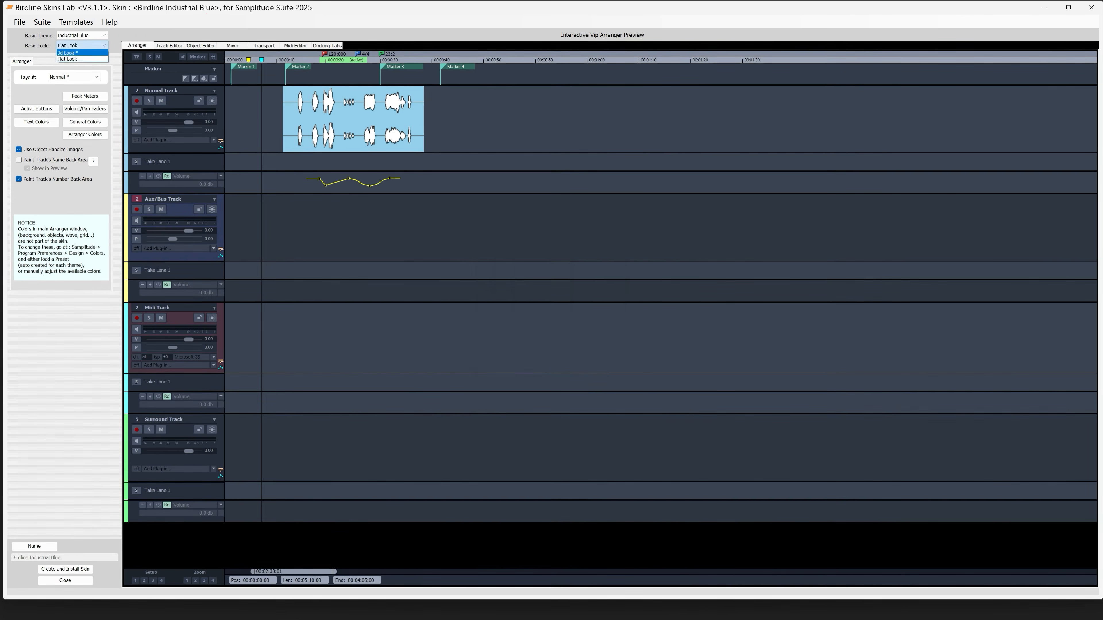
pyautogui.click(86, 53)
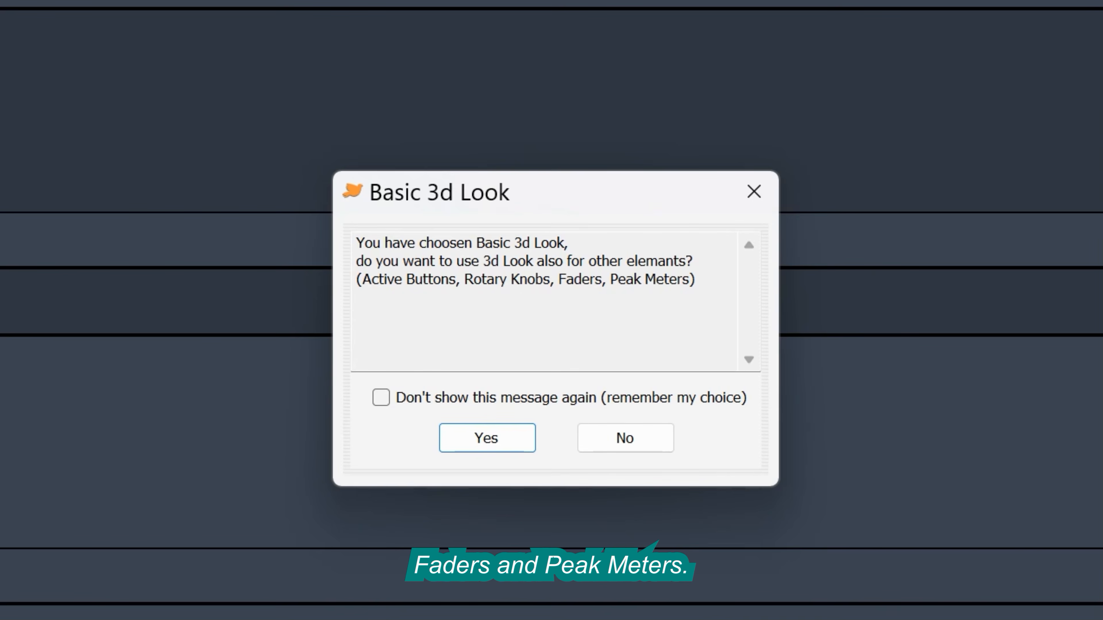
pyautogui.click(495, 440)
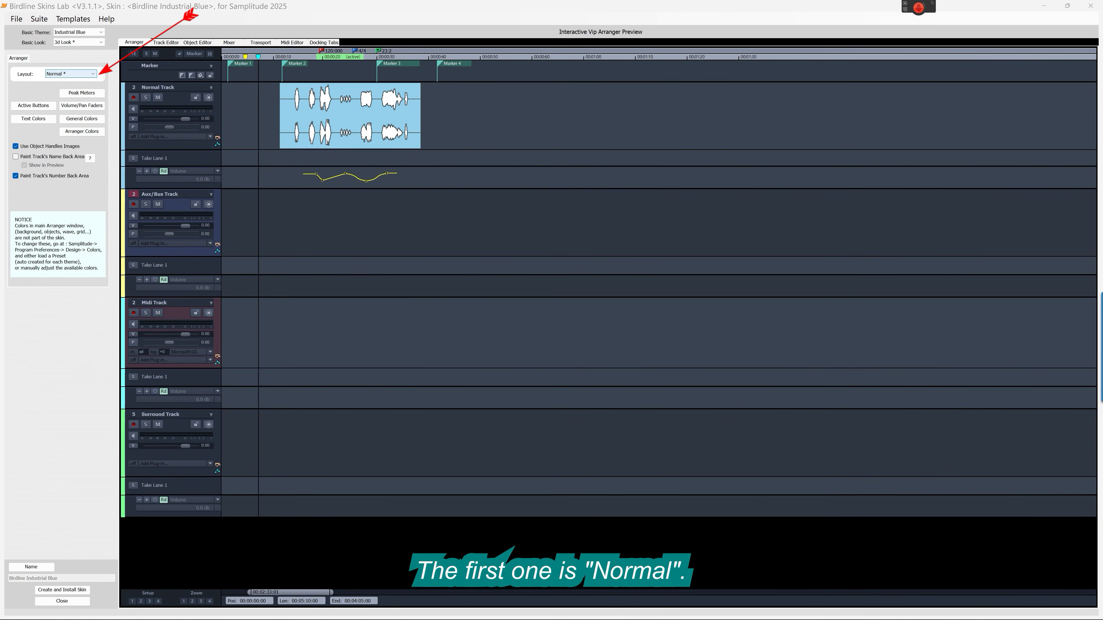
# Step: Try the Short and Slim arranger layouts, and return the layout to Normal
pyautogui.click(71, 74)
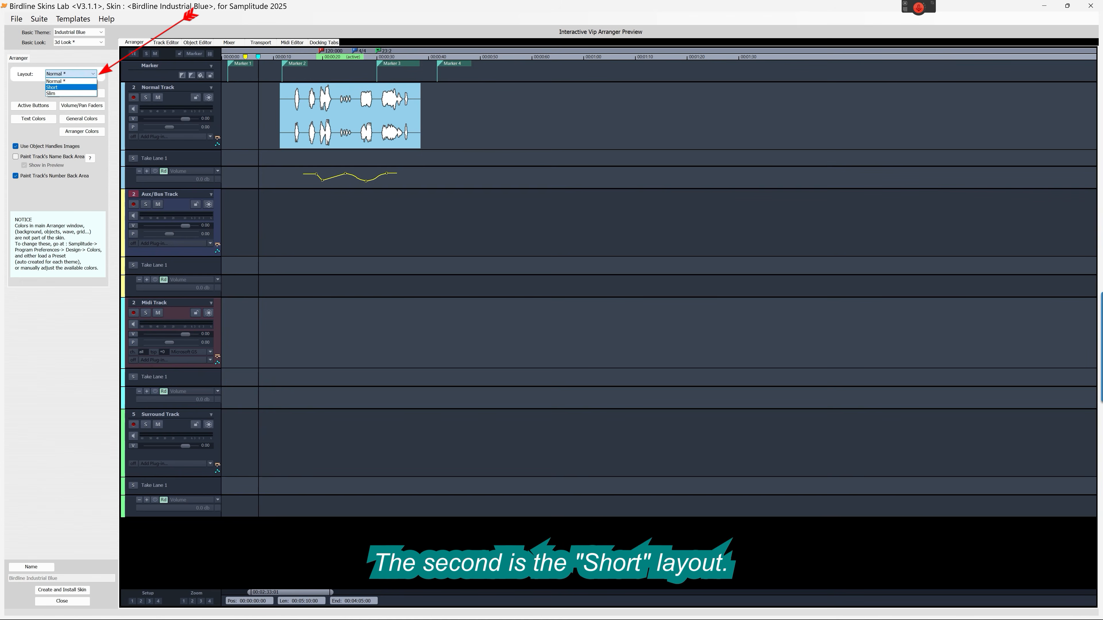
pyautogui.press('Return')
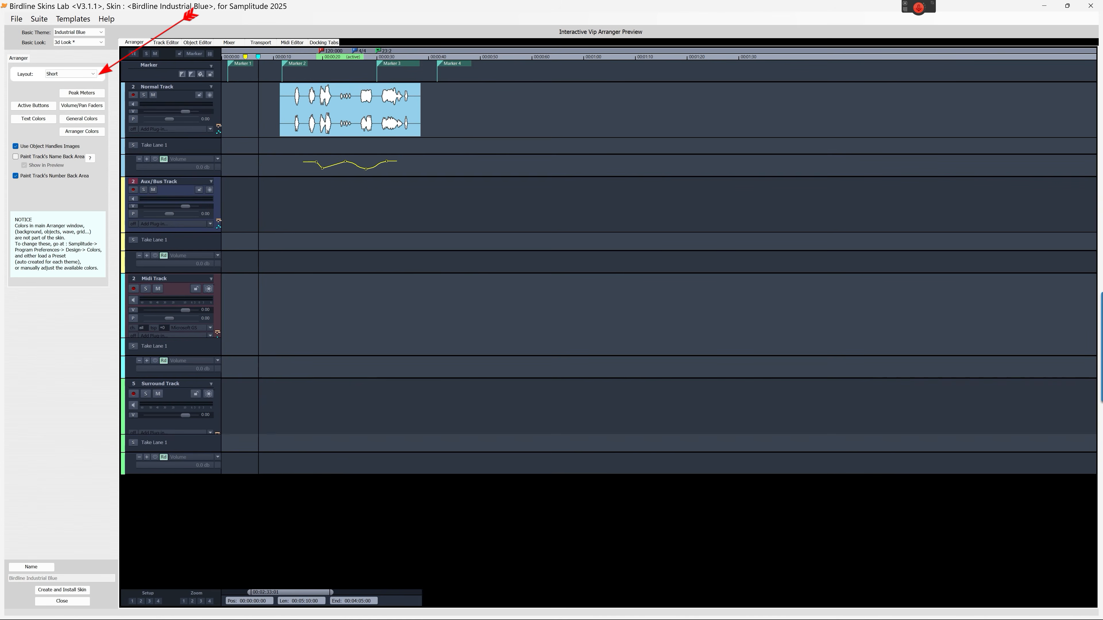
pyautogui.click(92, 73)
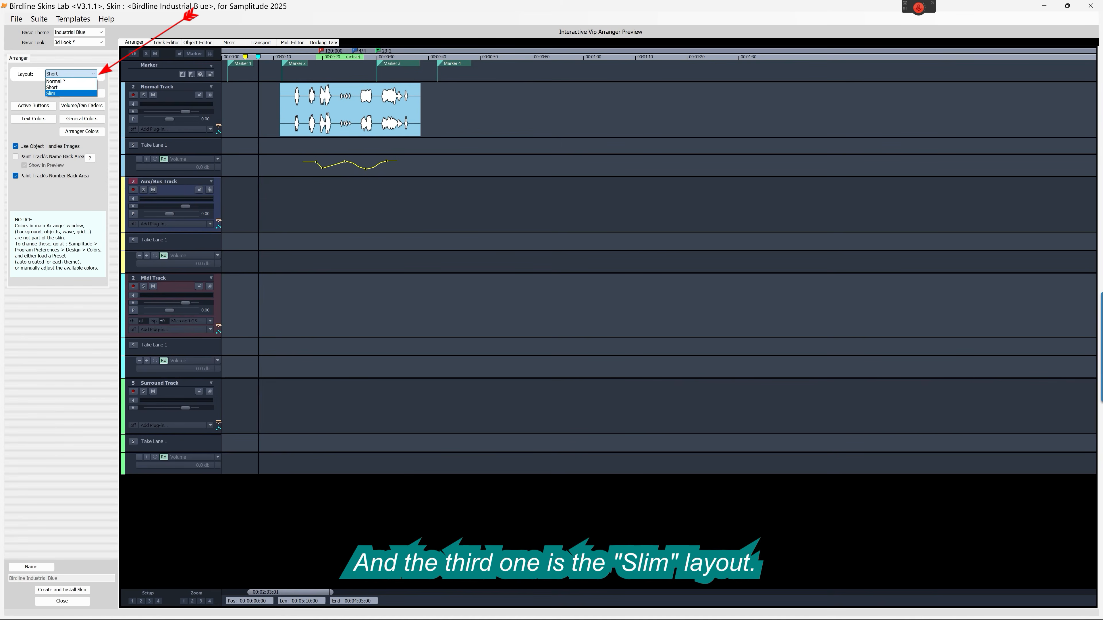
pyautogui.press('Return')
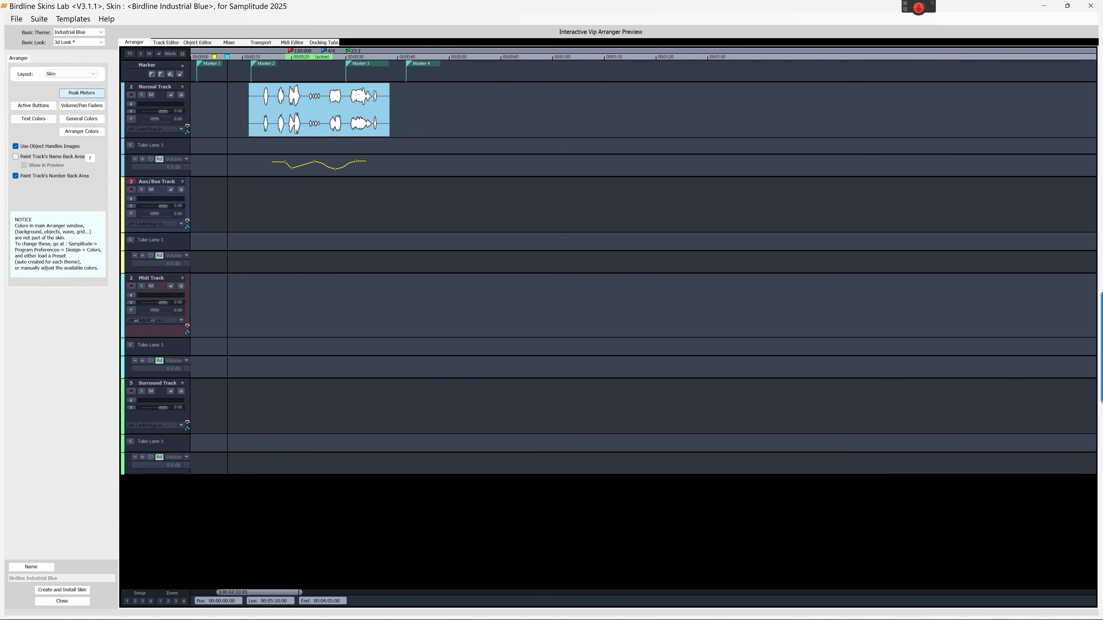
pyautogui.click(91, 73)
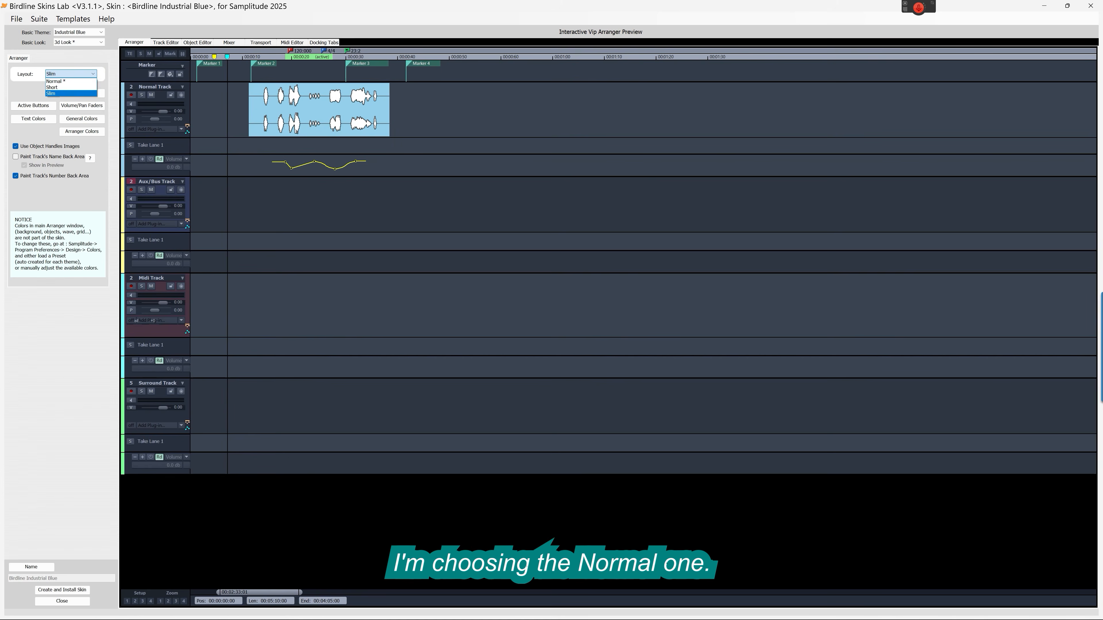
pyautogui.press('Return')
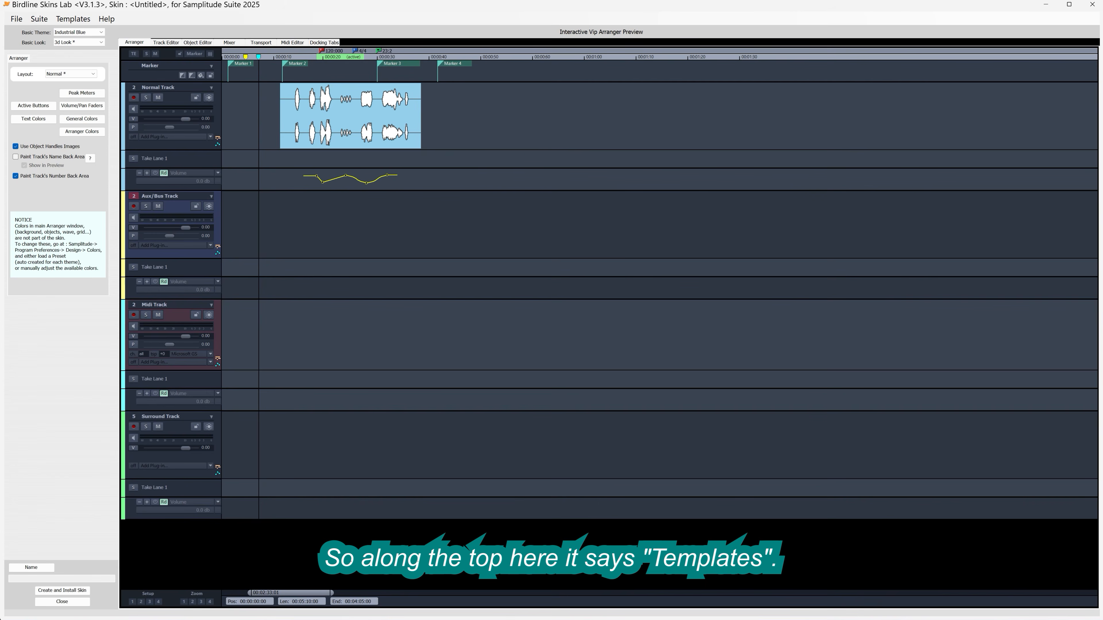
# Step: Load the Birdline Dark Blue Suite Normal template and enable painting of the track's name back area
pyautogui.click(73, 19)
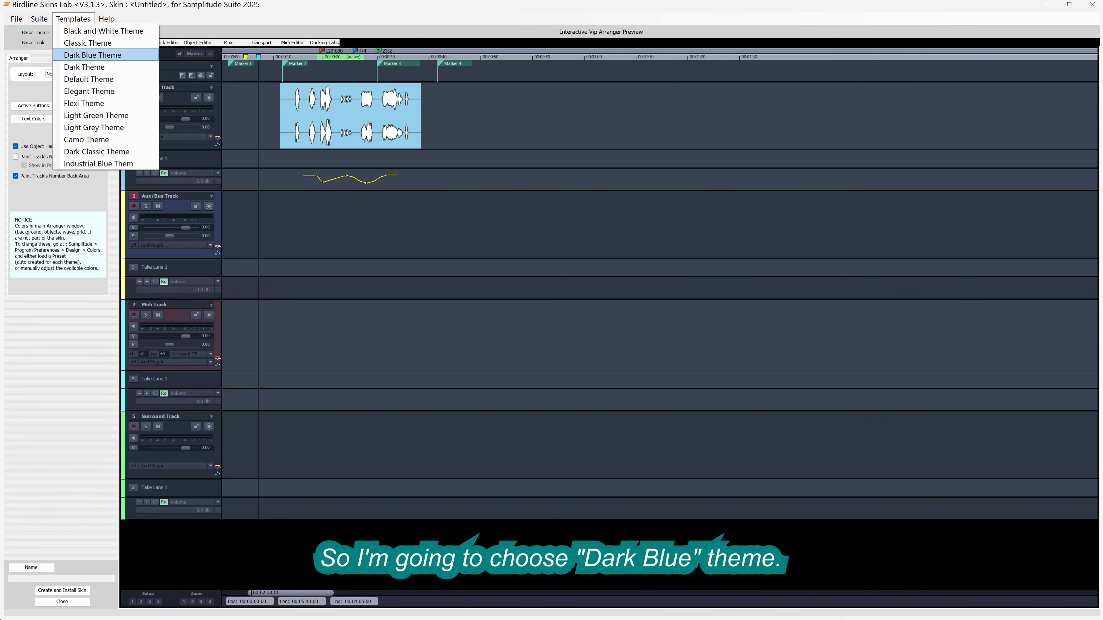
pyautogui.click(92, 55)
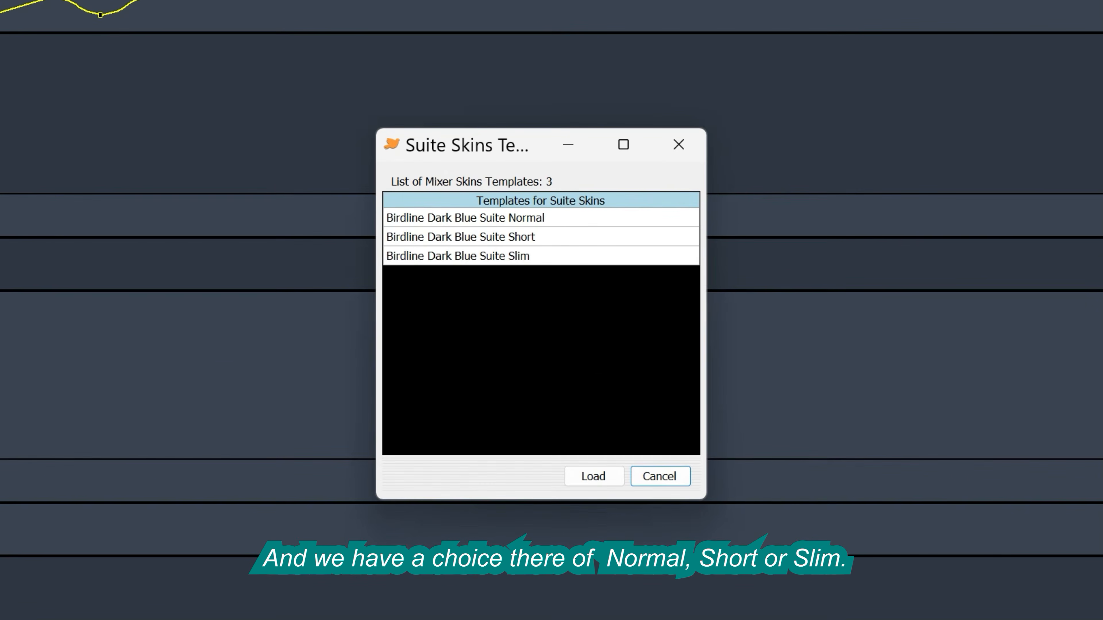
pyautogui.click(537, 217)
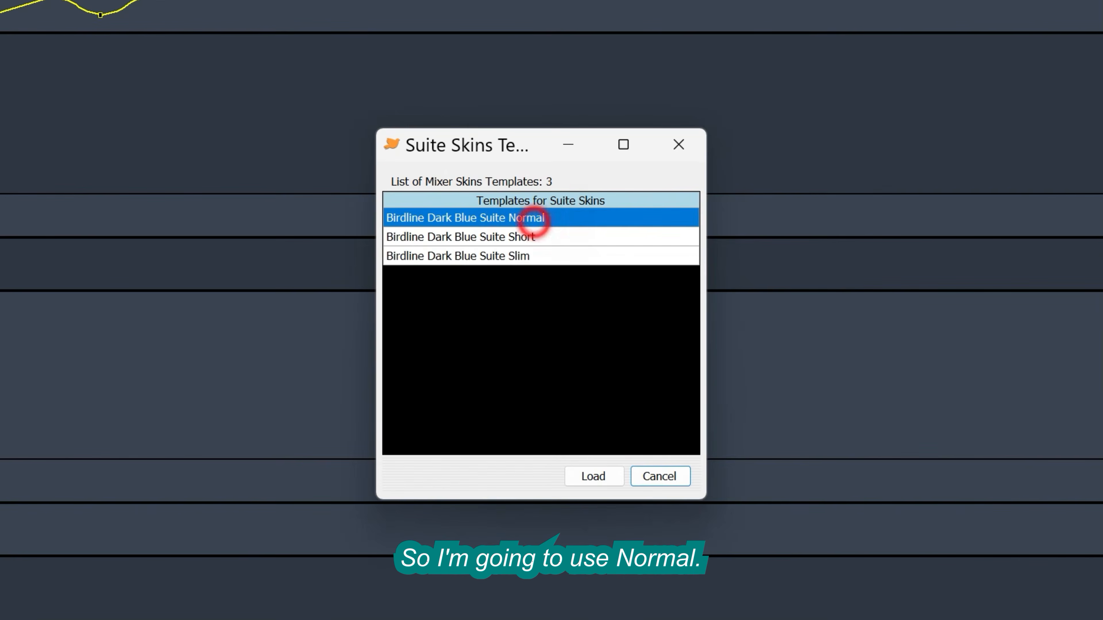
pyautogui.click(600, 476)
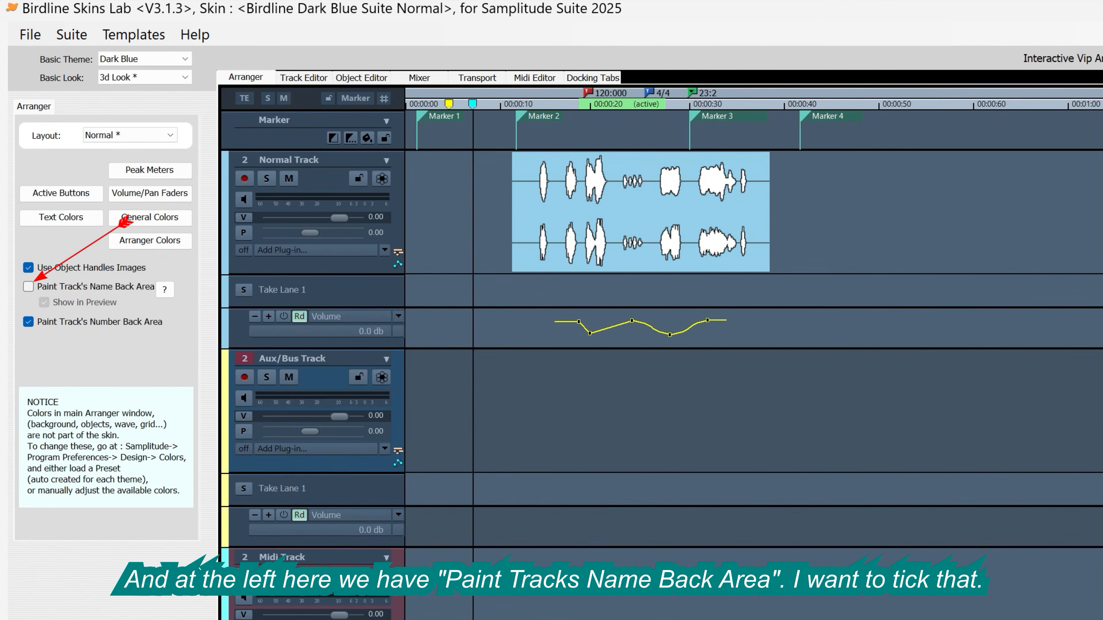
pyautogui.click(29, 287)
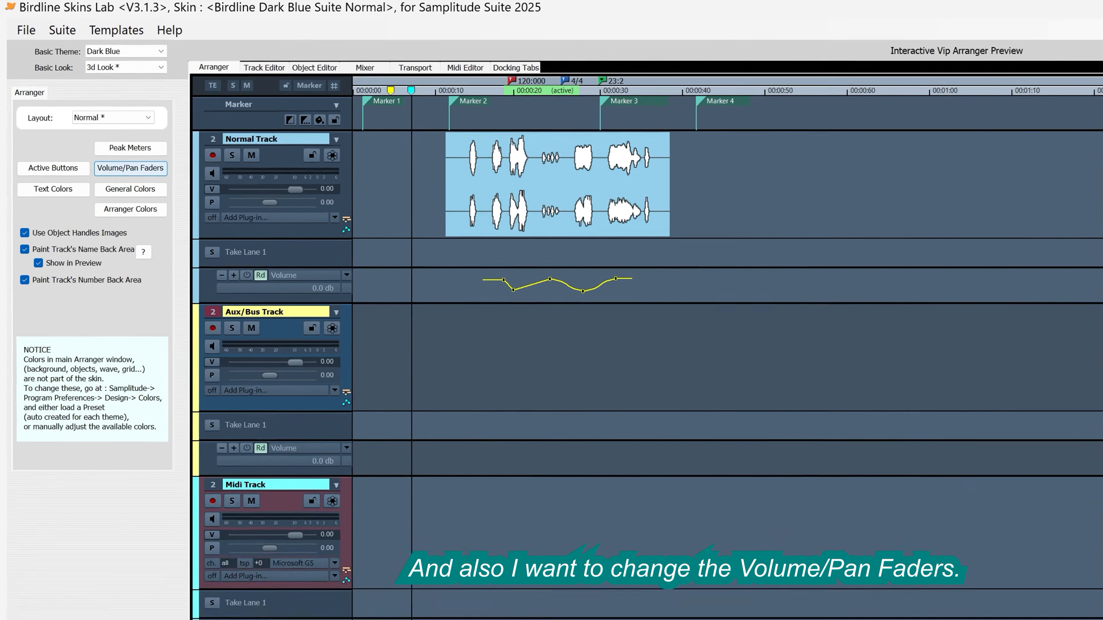
# Step: Change the arranger's volume and pan faders to the Fader 4 style
pyautogui.click(150, 193)
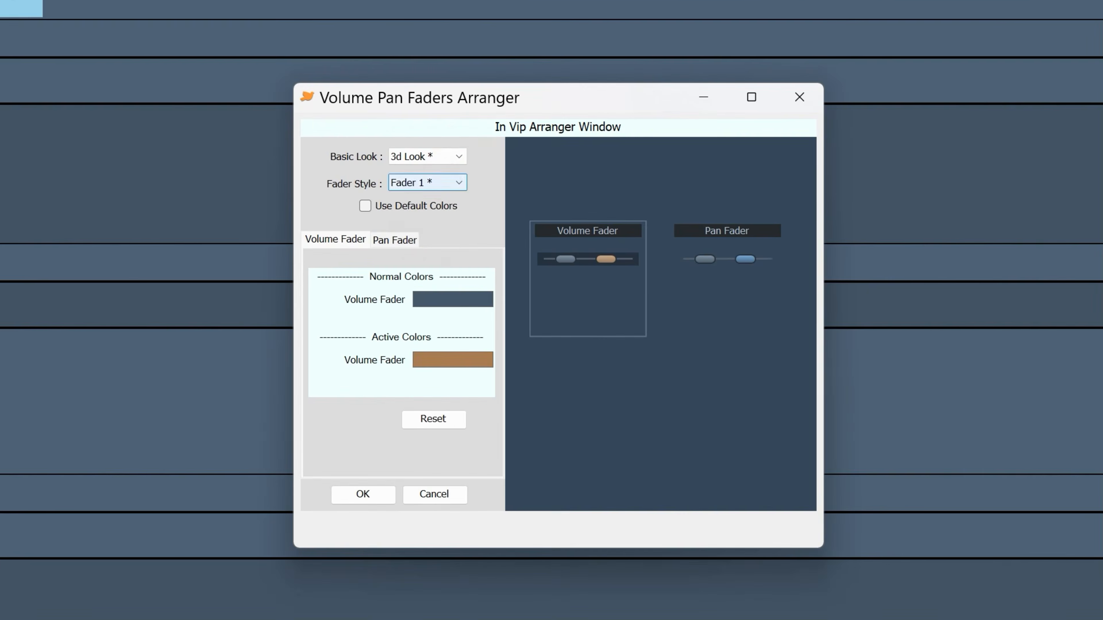
pyautogui.click(752, 284)
pyautogui.click(430, 235)
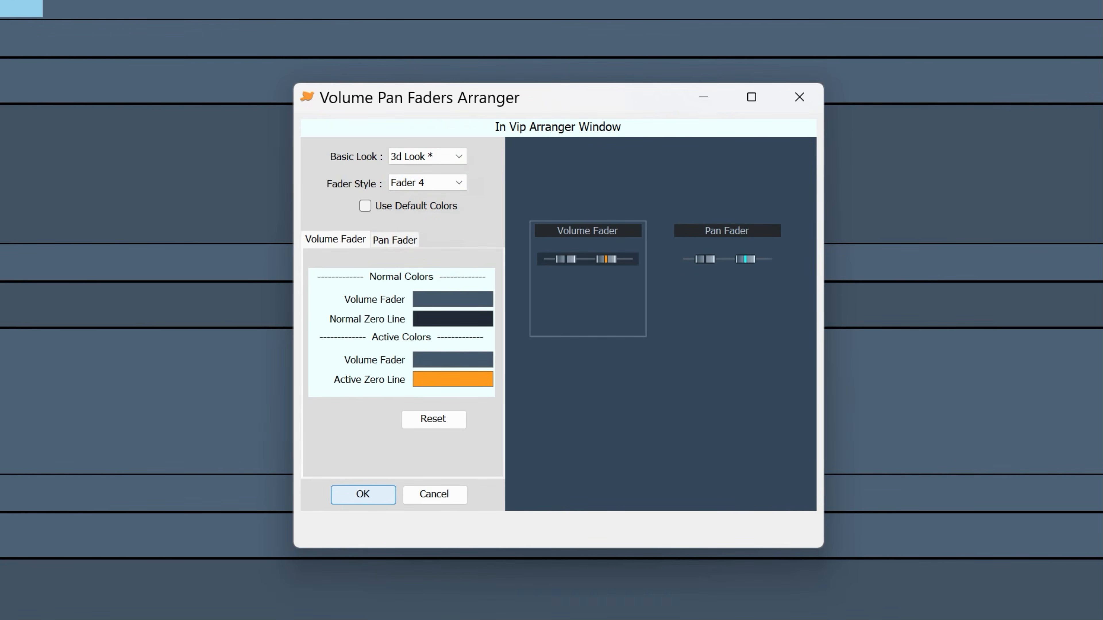
pyautogui.click(363, 494)
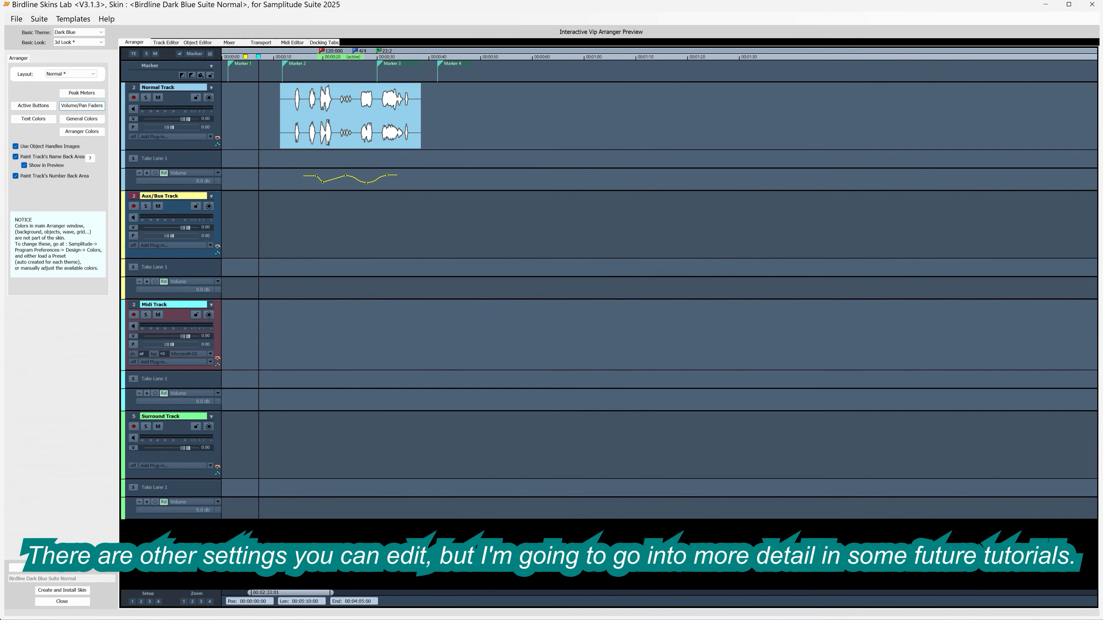
# Step: Try the Short and Slim layouts for the track editor
pyautogui.click(166, 42)
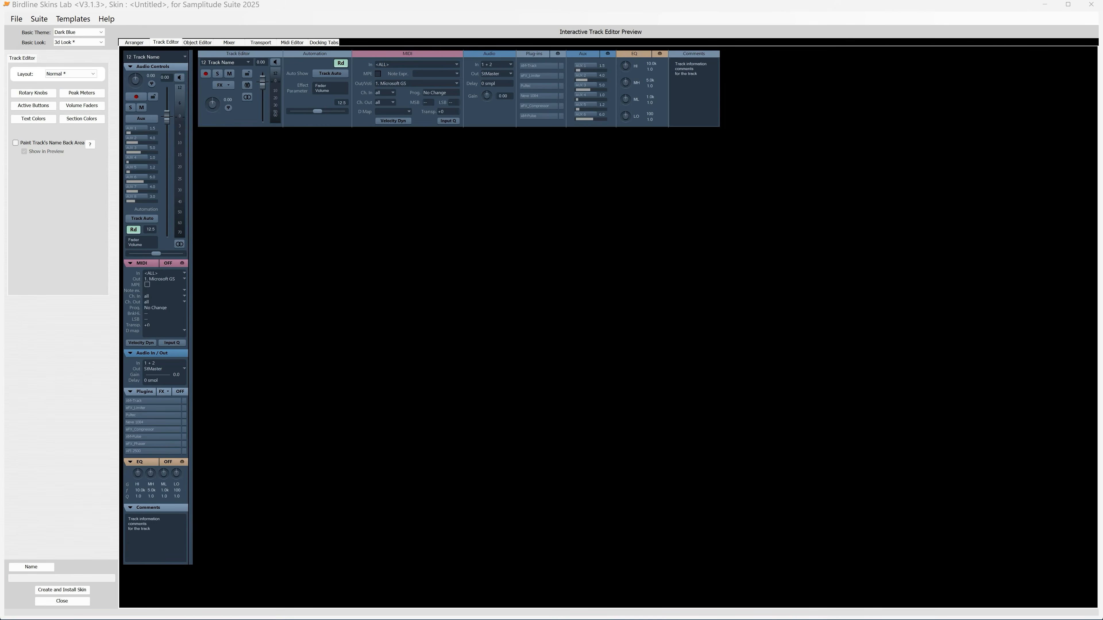
pyautogui.click(93, 73)
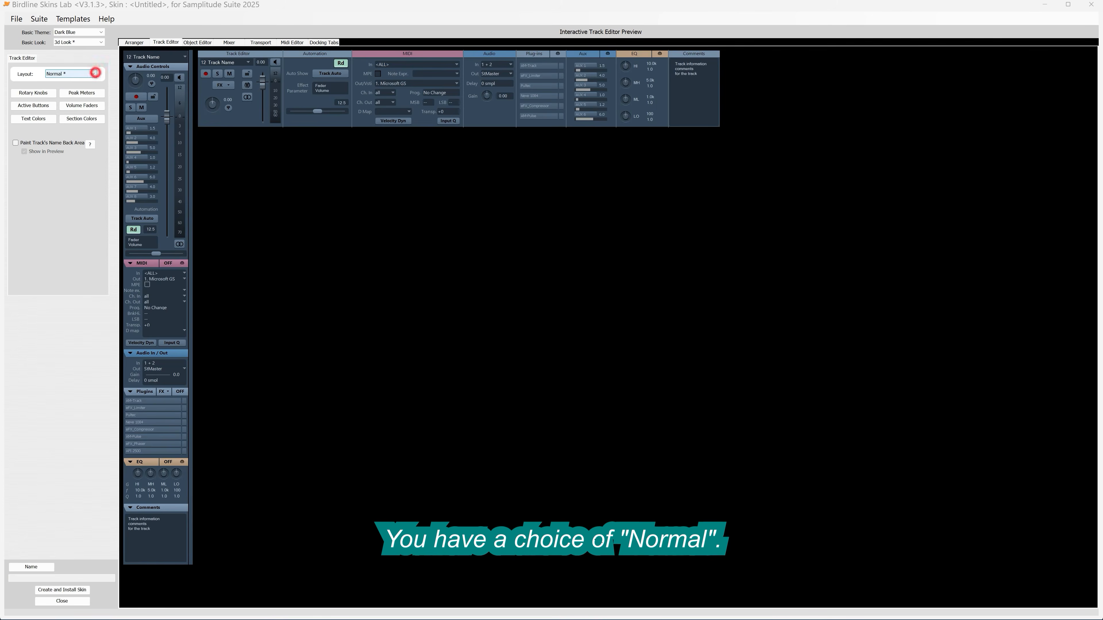
pyautogui.click(66, 88)
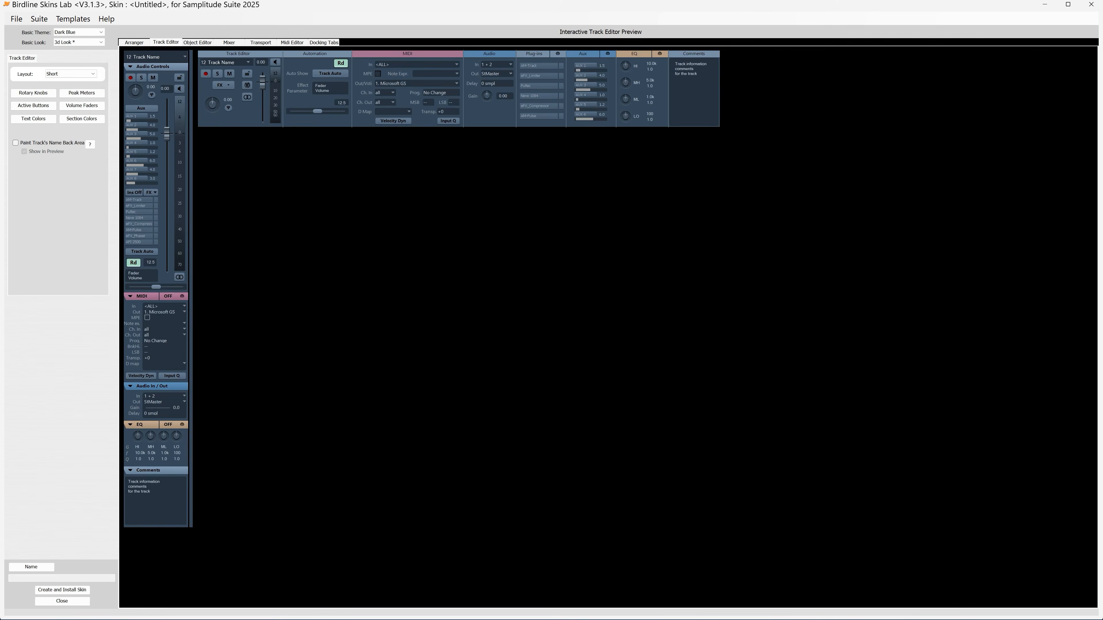
pyautogui.click(87, 74)
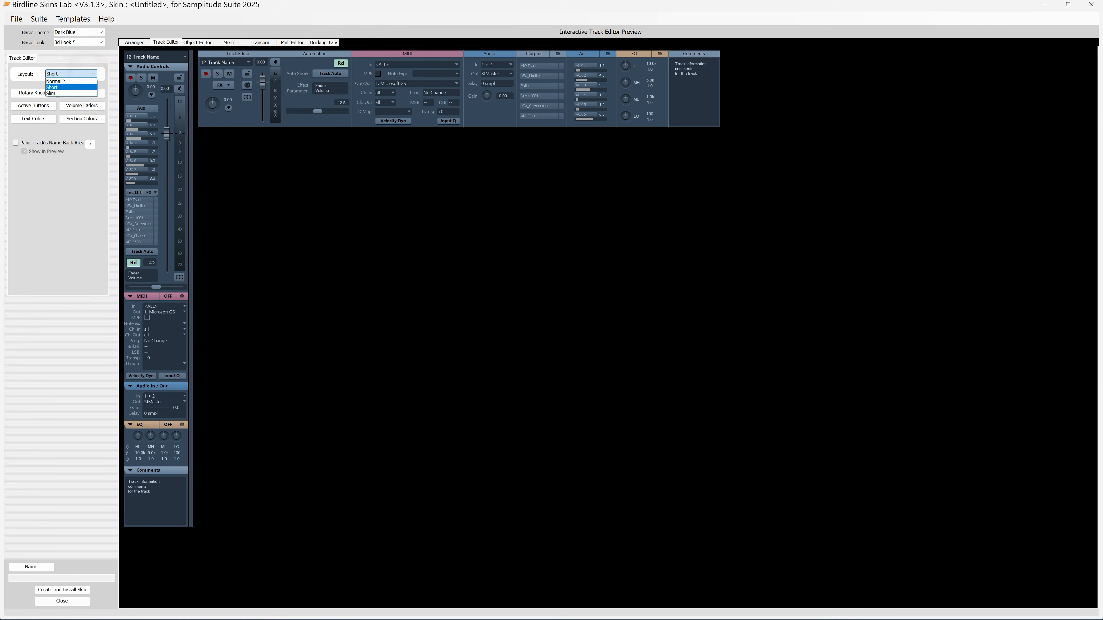
pyautogui.click(73, 94)
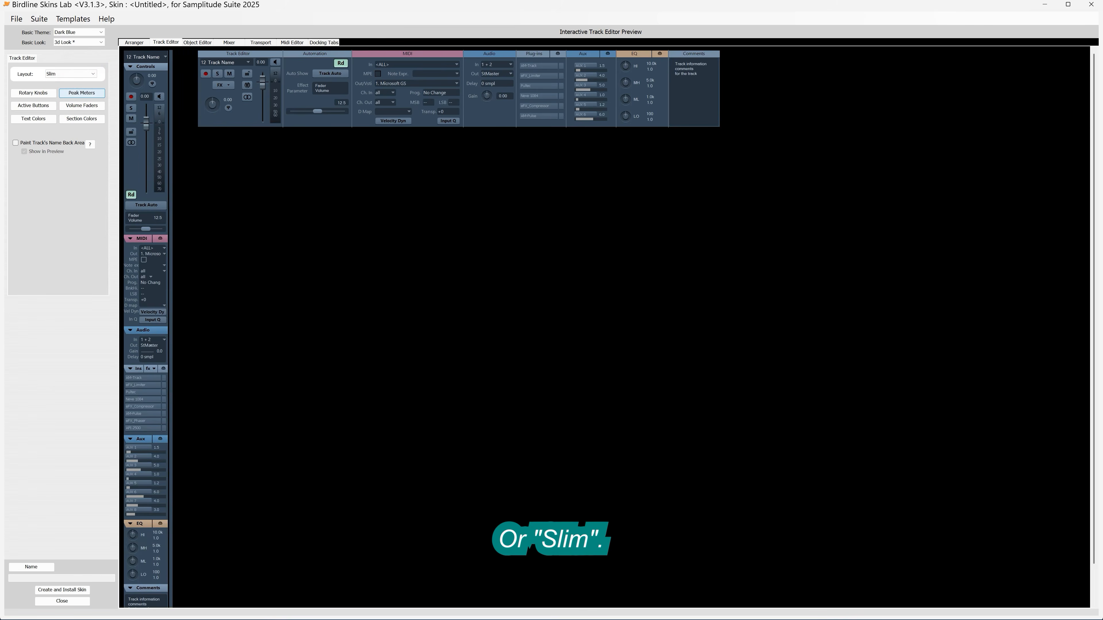
# Step: Set the track editor layout to Normal and enable painting of the track's name back area
pyautogui.click(87, 74)
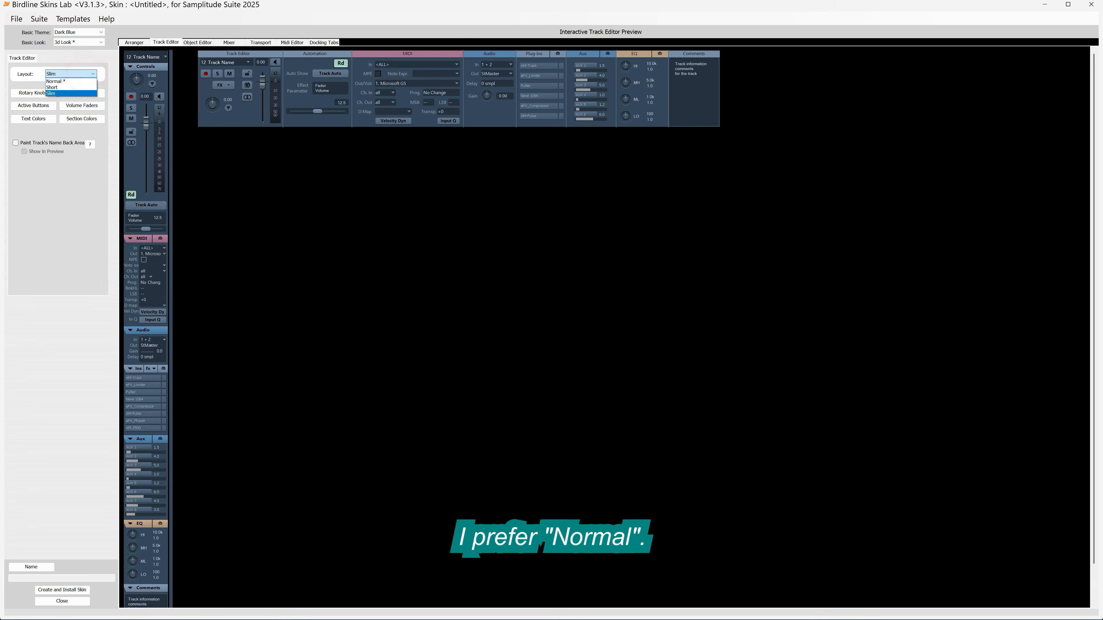
pyautogui.click(71, 82)
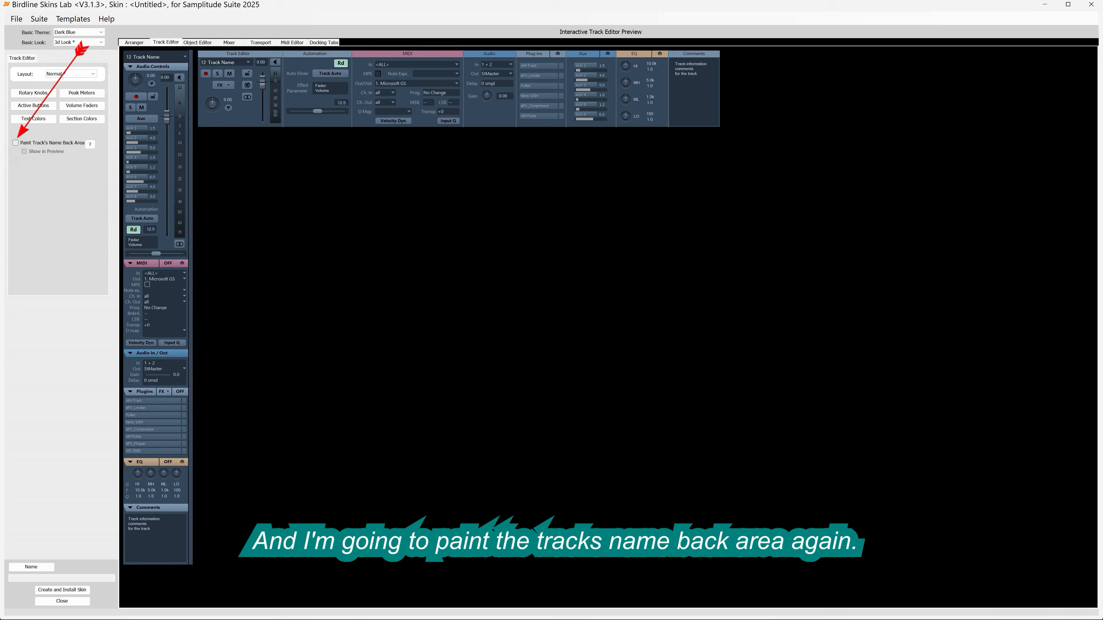
pyautogui.click(15, 143)
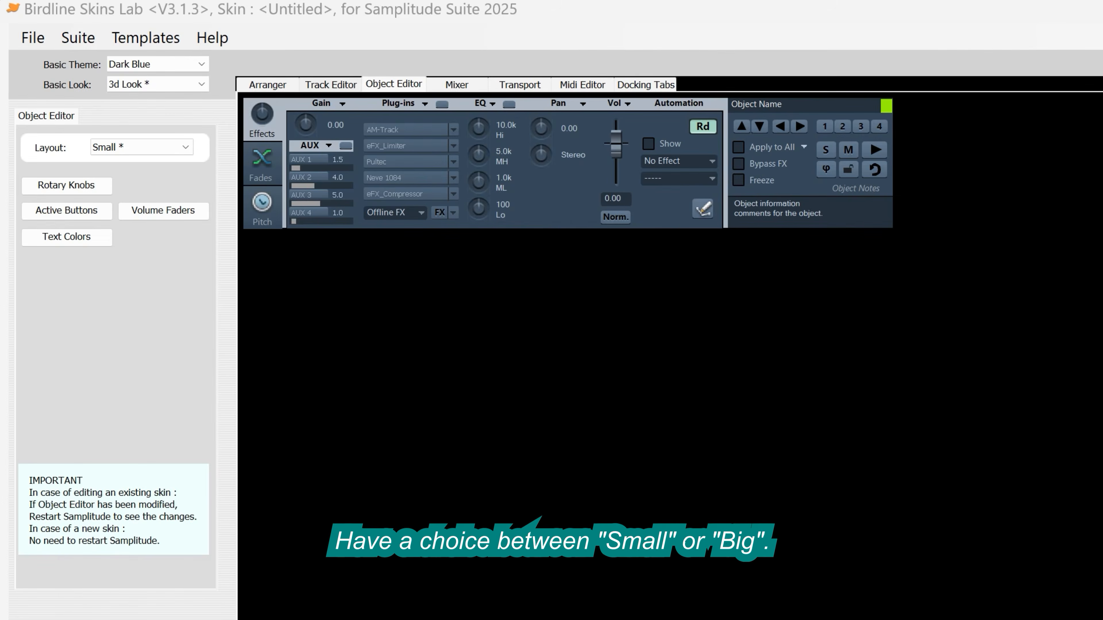
# Step: Set the object editor layout to Big and choose the Knob 6 design for its Pan/EQ rotary knobs
pyautogui.click(167, 147)
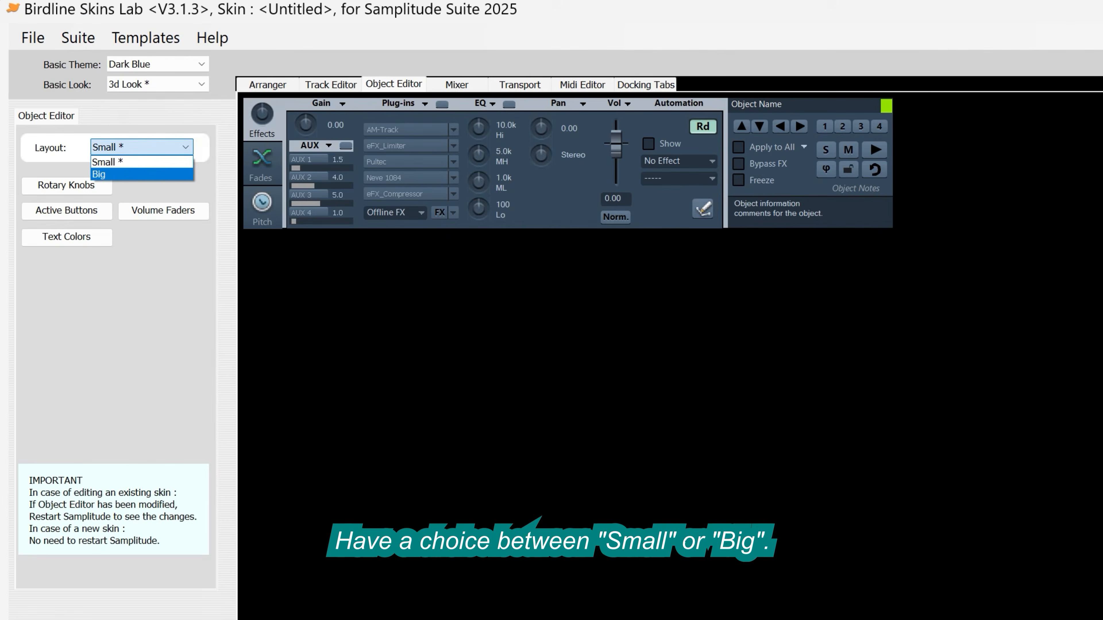
pyautogui.click(139, 172)
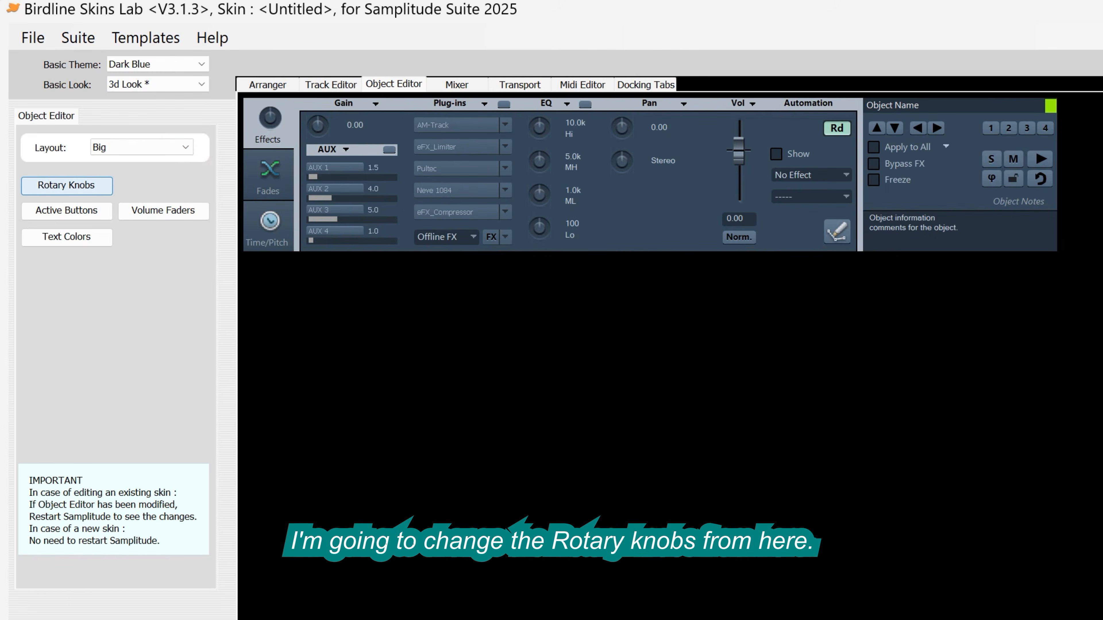
pyautogui.click(66, 185)
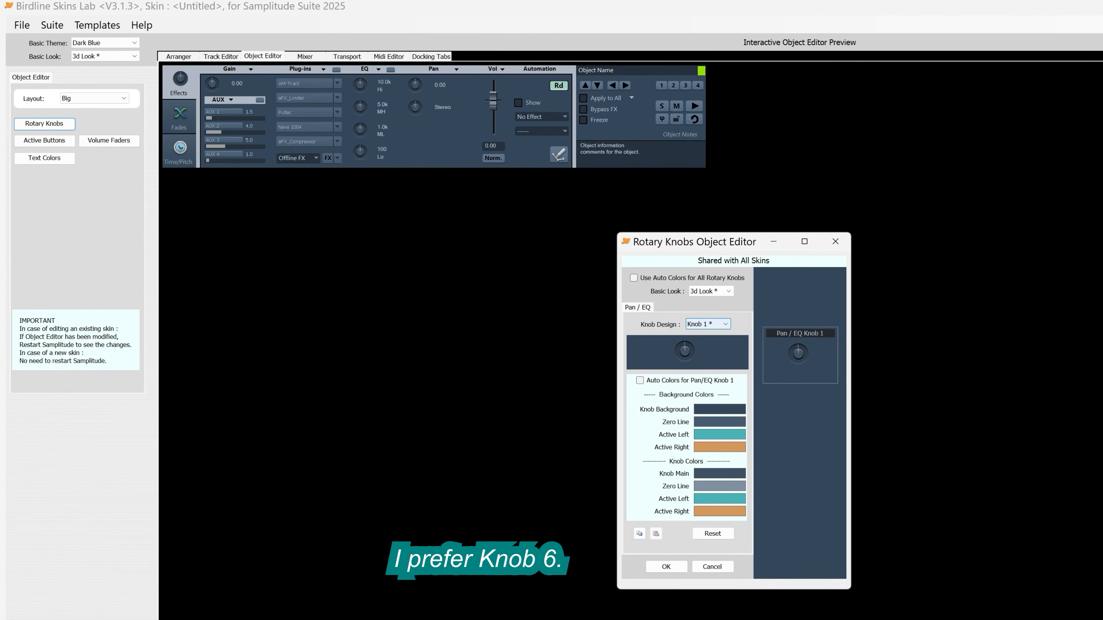
pyautogui.click(725, 324)
pyautogui.click(713, 374)
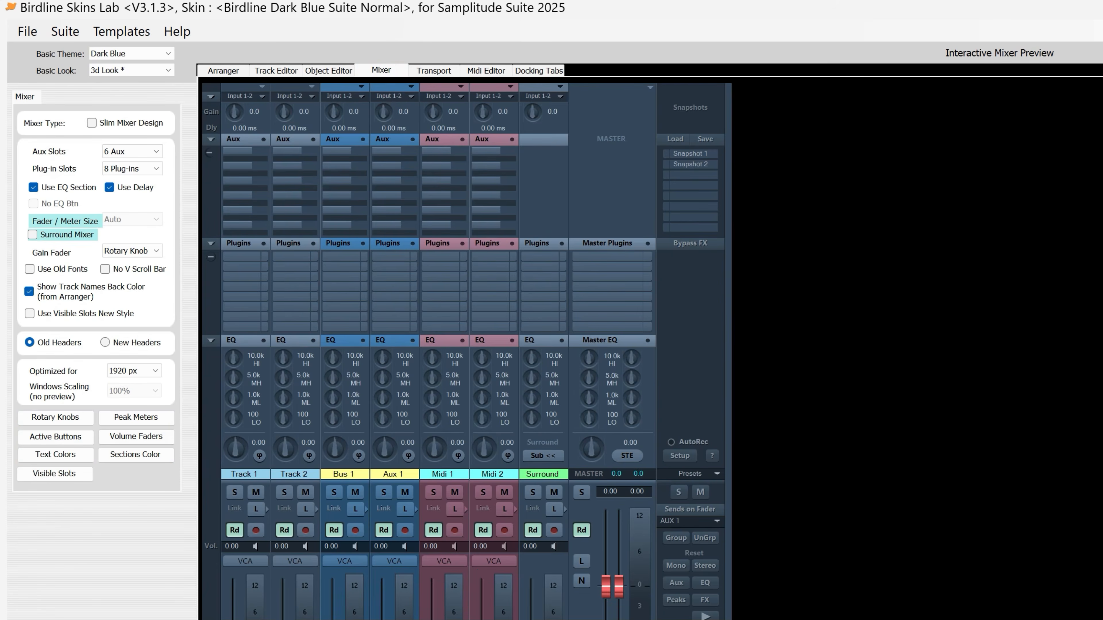
# Step: Set the mixer to 12 aux slots and 12 plug-in slots
pyautogui.click(156, 151)
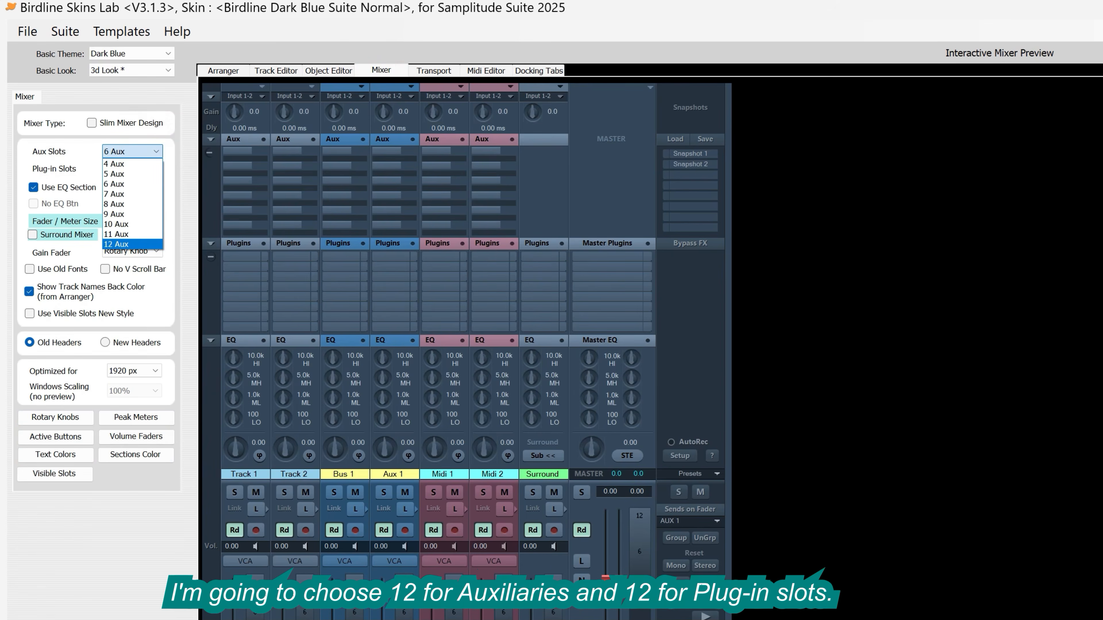
pyautogui.click(116, 244)
pyautogui.click(155, 169)
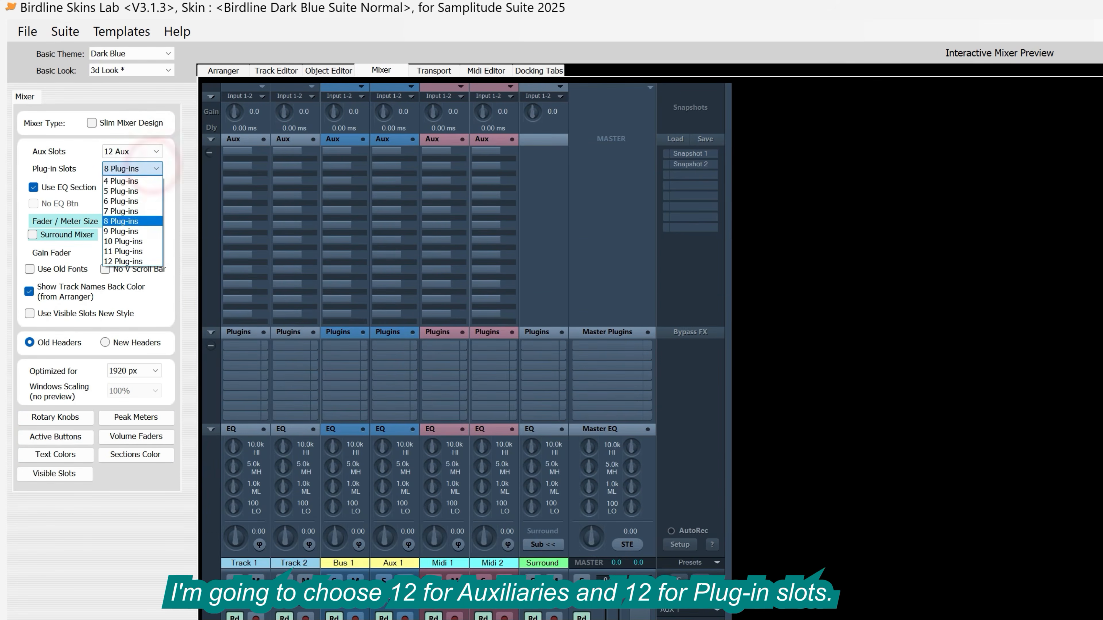
pyautogui.click(143, 260)
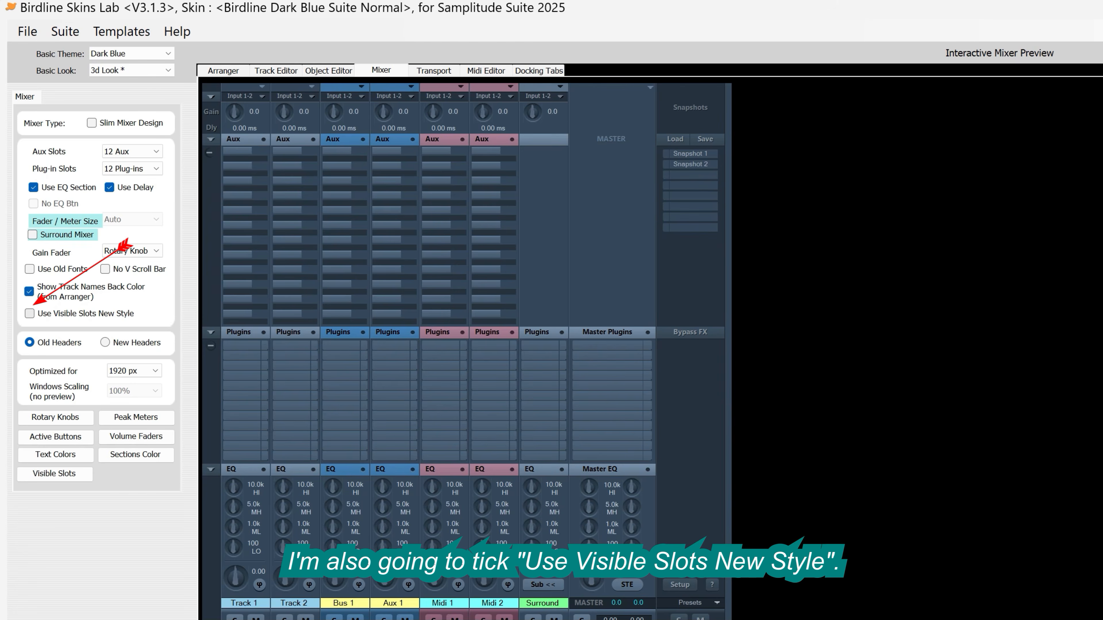
# Step: Enable the new style of visible slots and limit the mixer's visible slots to Aux 6 and Plug-in 6
pyautogui.click(29, 314)
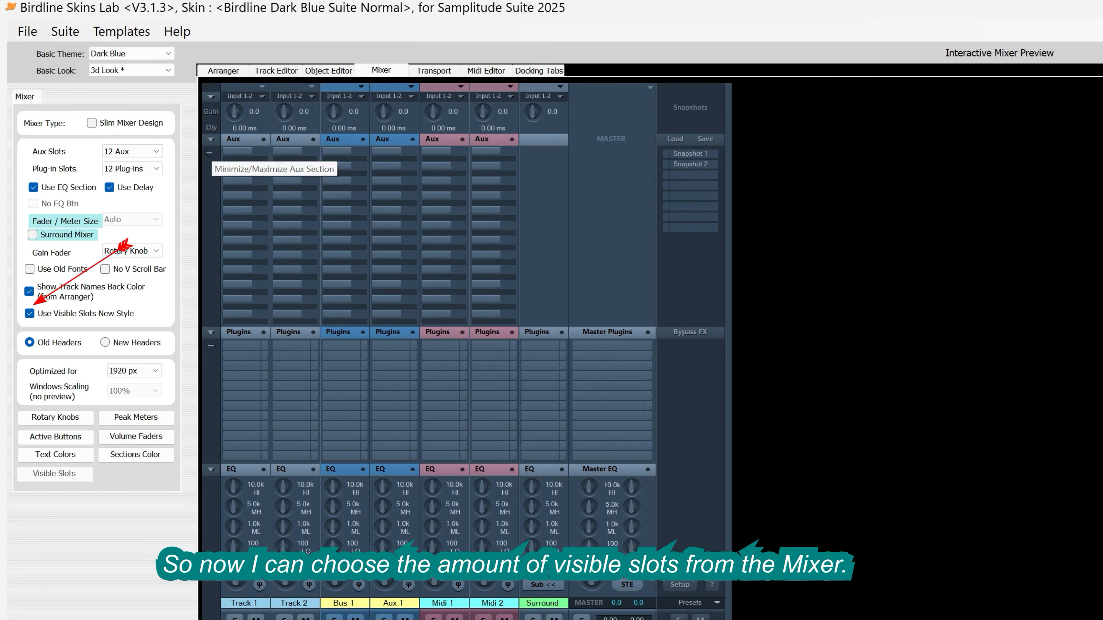
pyautogui.click(210, 139)
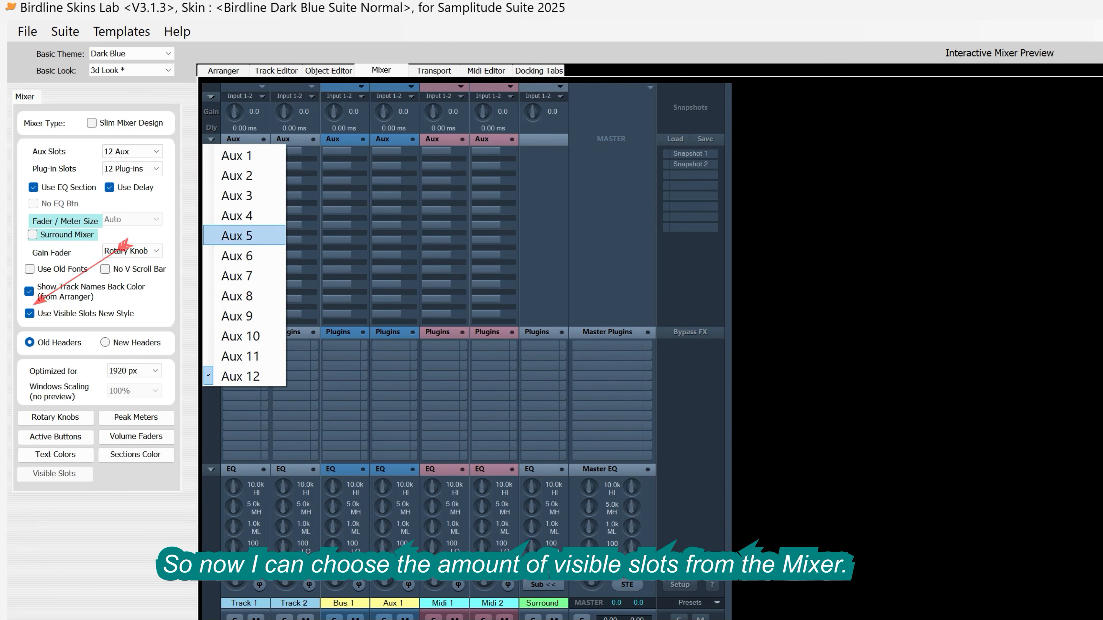
pyautogui.click(227, 252)
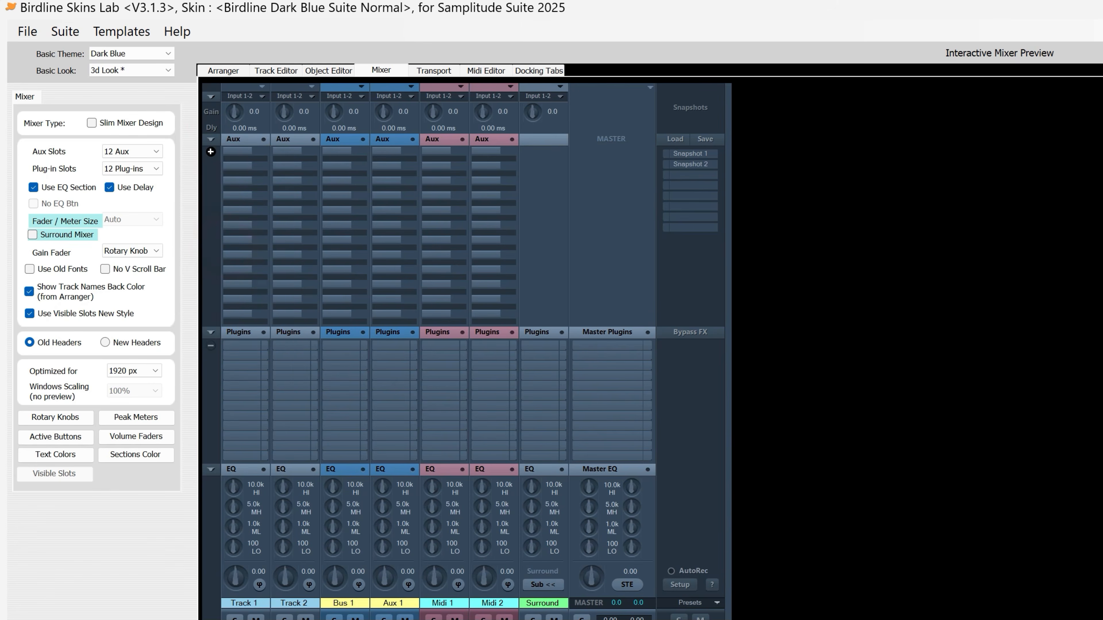
pyautogui.click(210, 243)
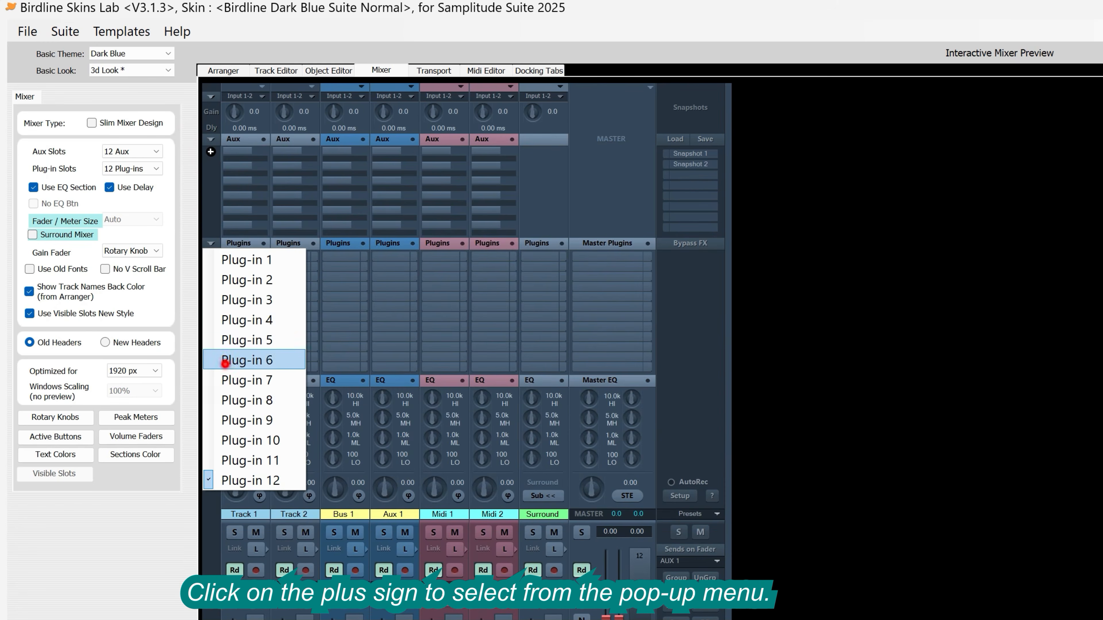
pyautogui.click(226, 361)
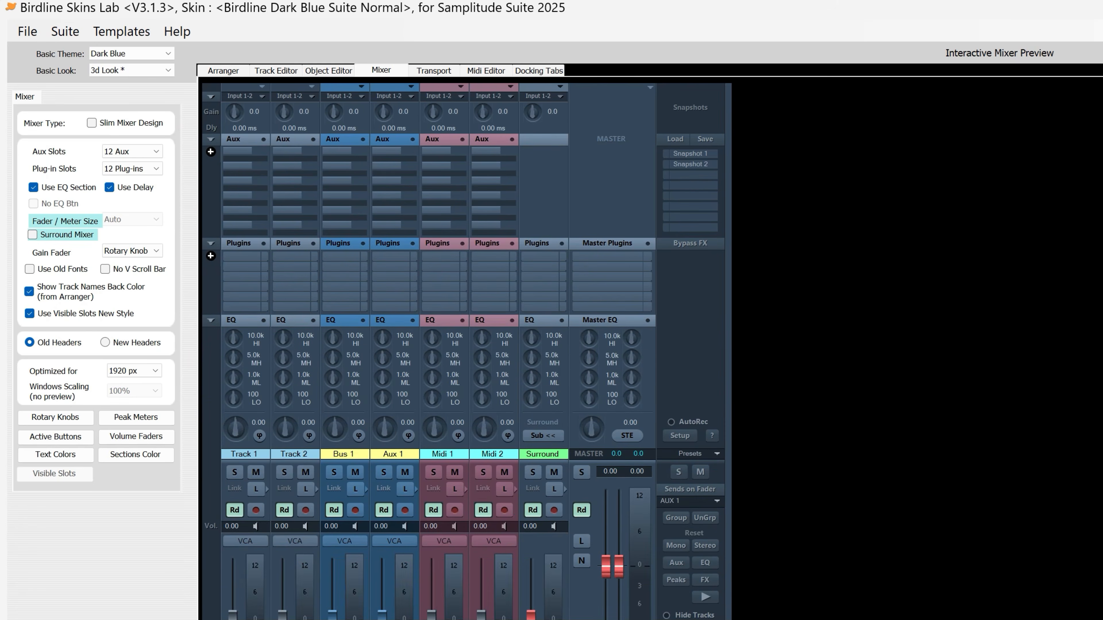
# Step: Turn the mixer's EQ section off and back on
pyautogui.click(34, 187)
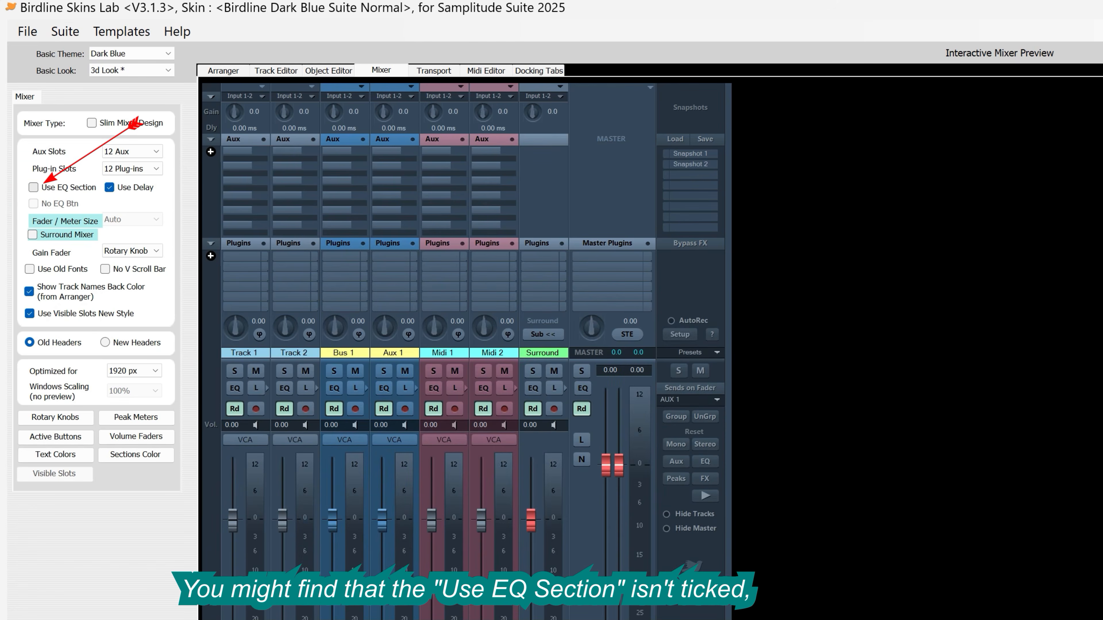
pyautogui.click(33, 187)
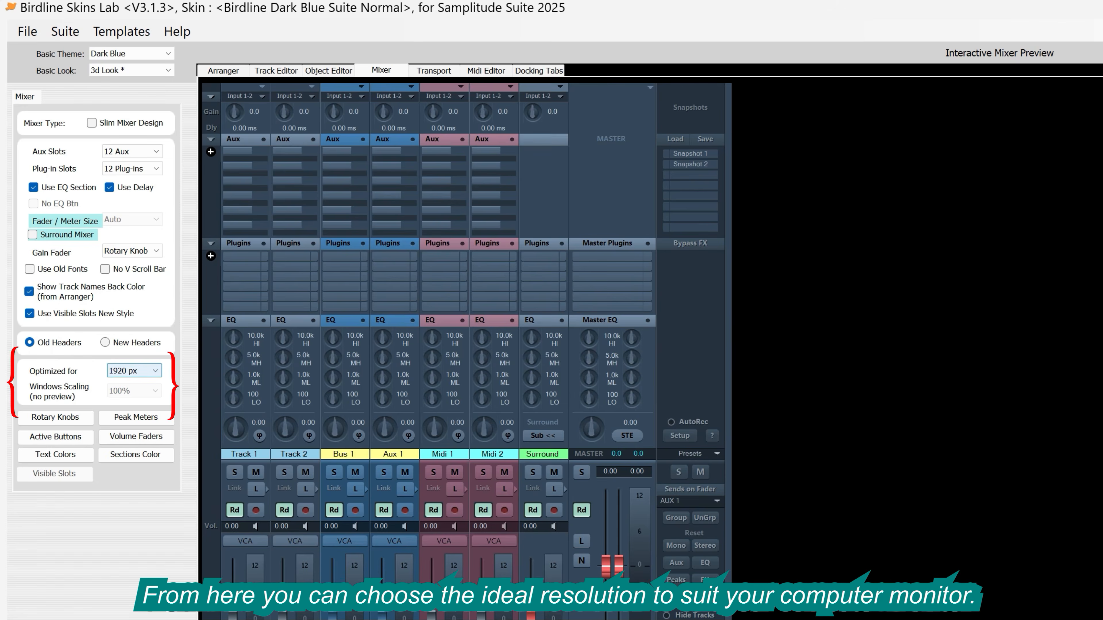
# Step: Optimize the mixer for 3840 px with Windows scaling of 150%
pyautogui.click(157, 369)
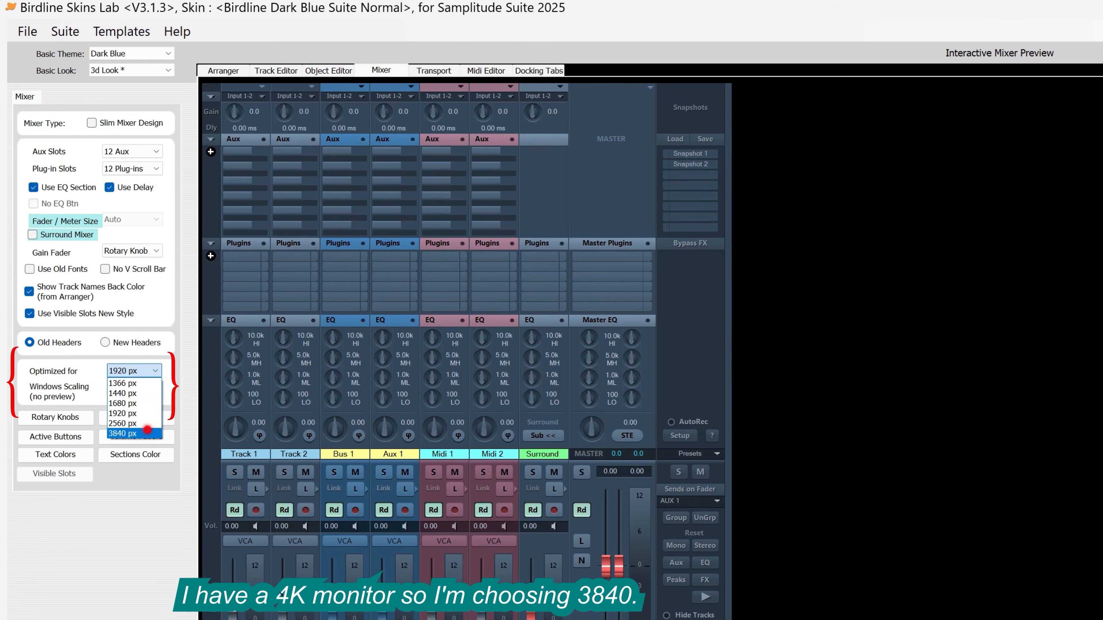
pyautogui.click(135, 434)
pyautogui.click(154, 390)
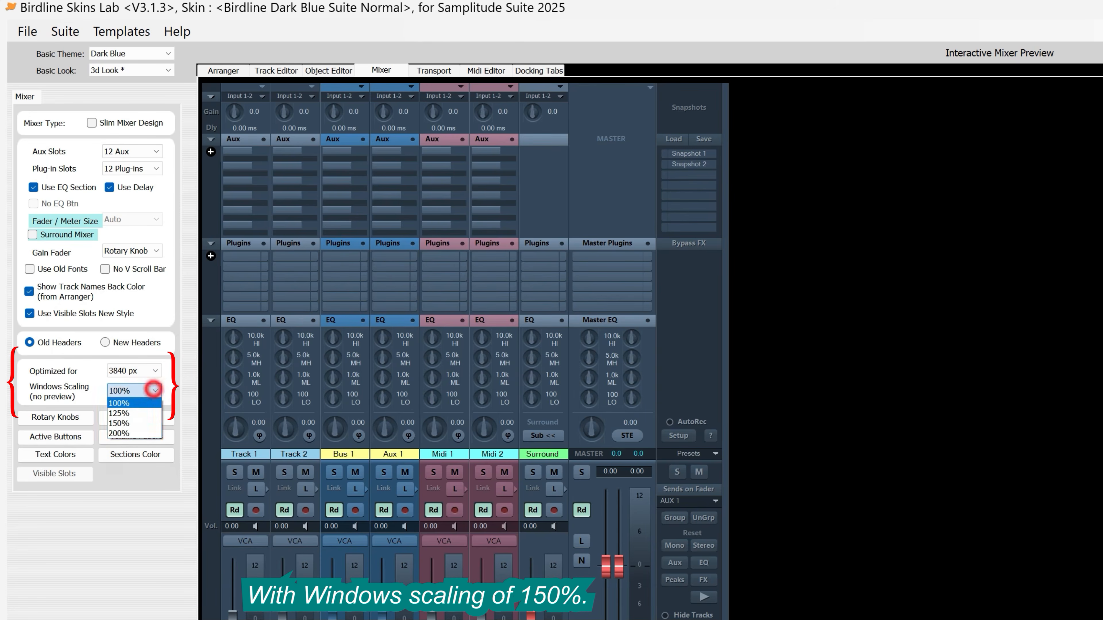
pyautogui.click(135, 423)
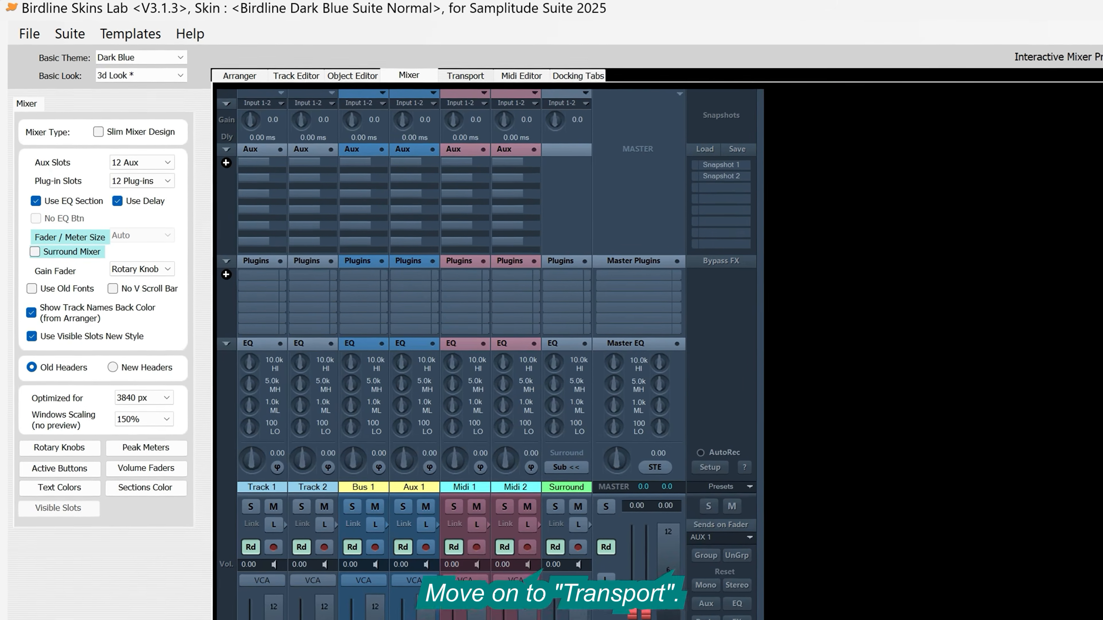
# Step: Try the Short and Micro transport layouts, and set the transport layout to Short
pyautogui.click(471, 75)
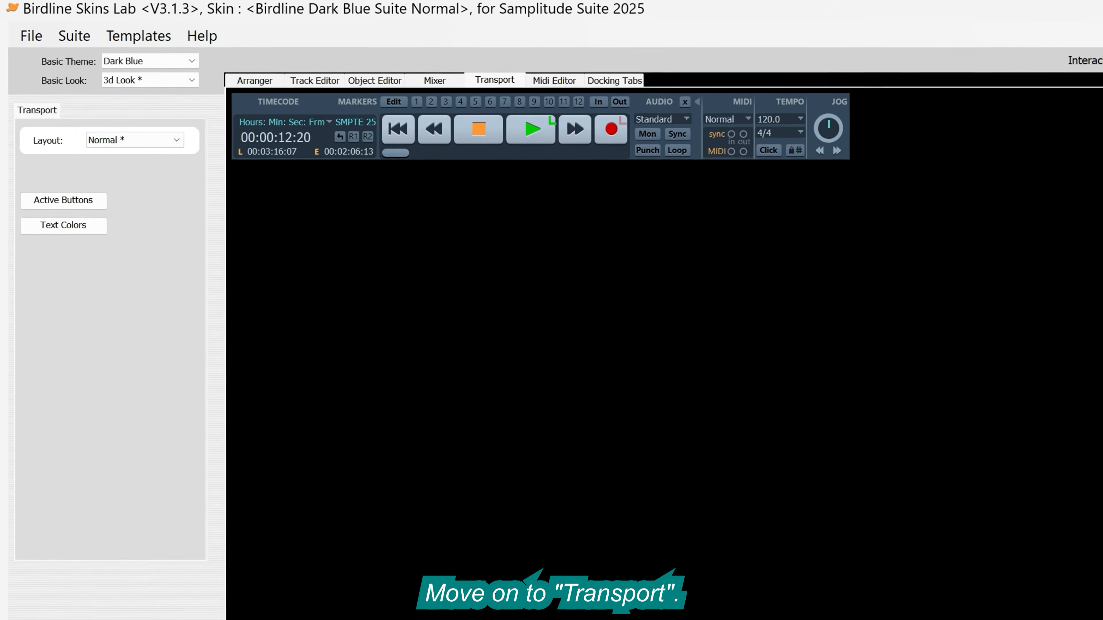
pyautogui.click(183, 145)
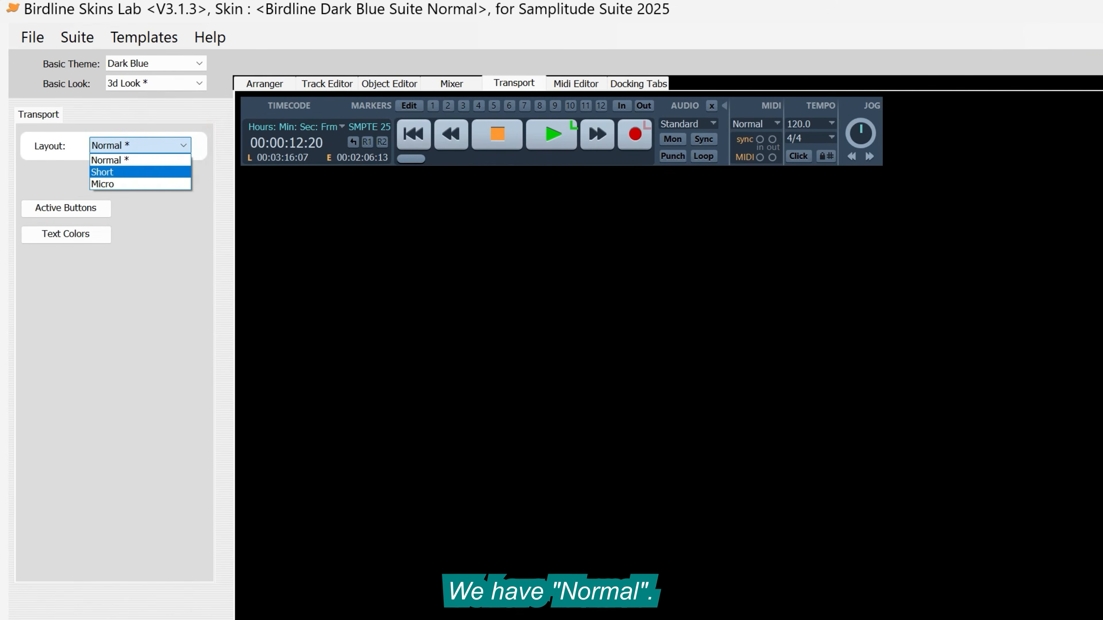
pyautogui.click(158, 171)
pyautogui.click(183, 145)
pyautogui.click(155, 184)
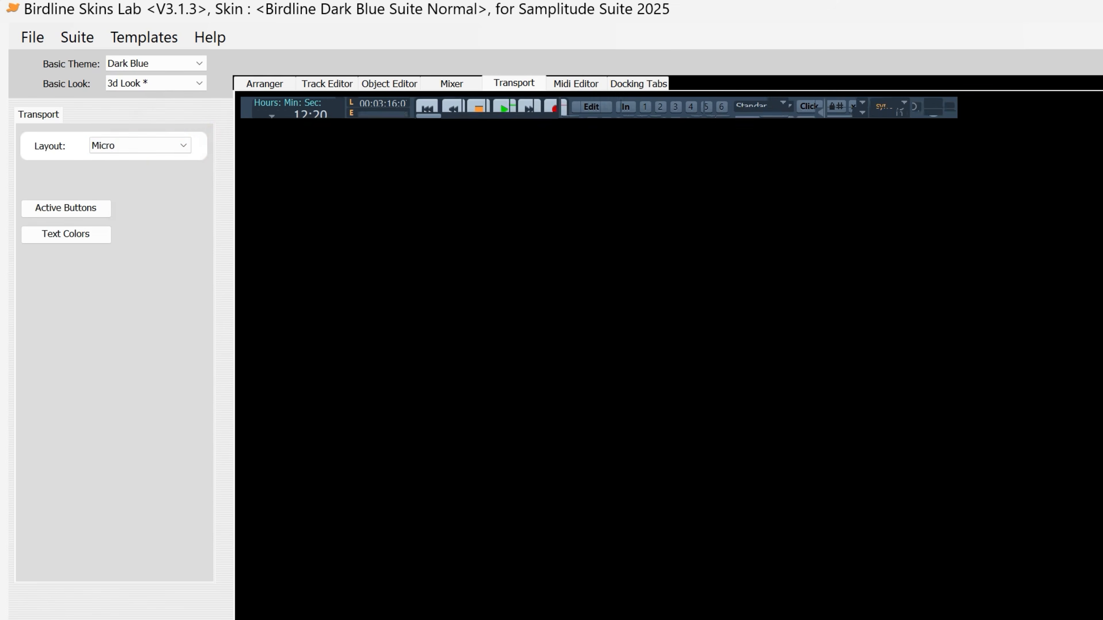
pyautogui.click(182, 145)
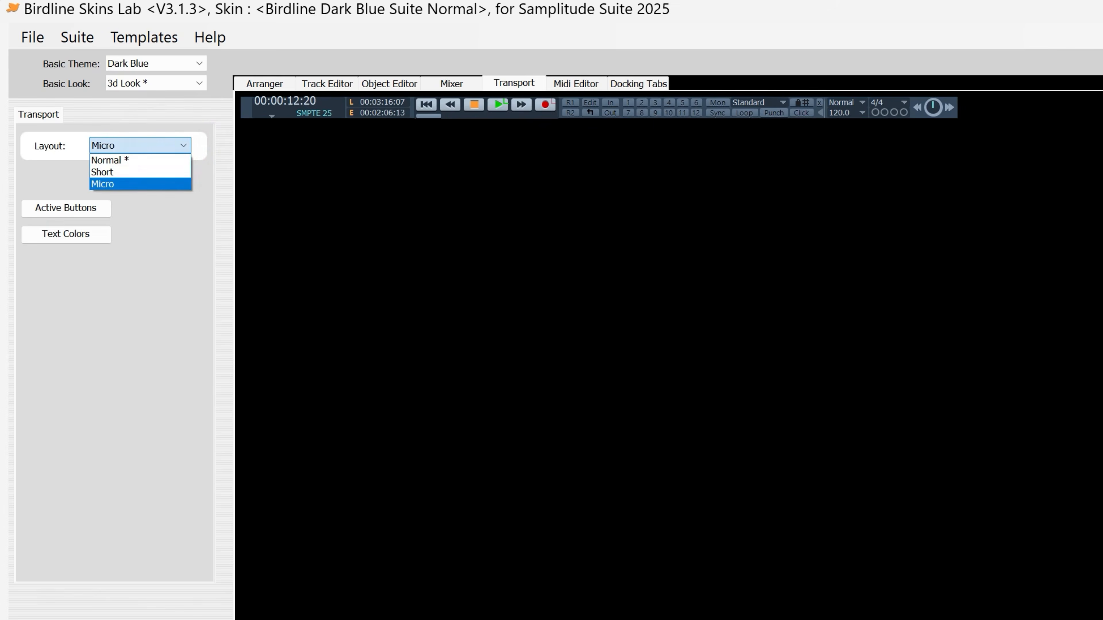
pyautogui.click(108, 172)
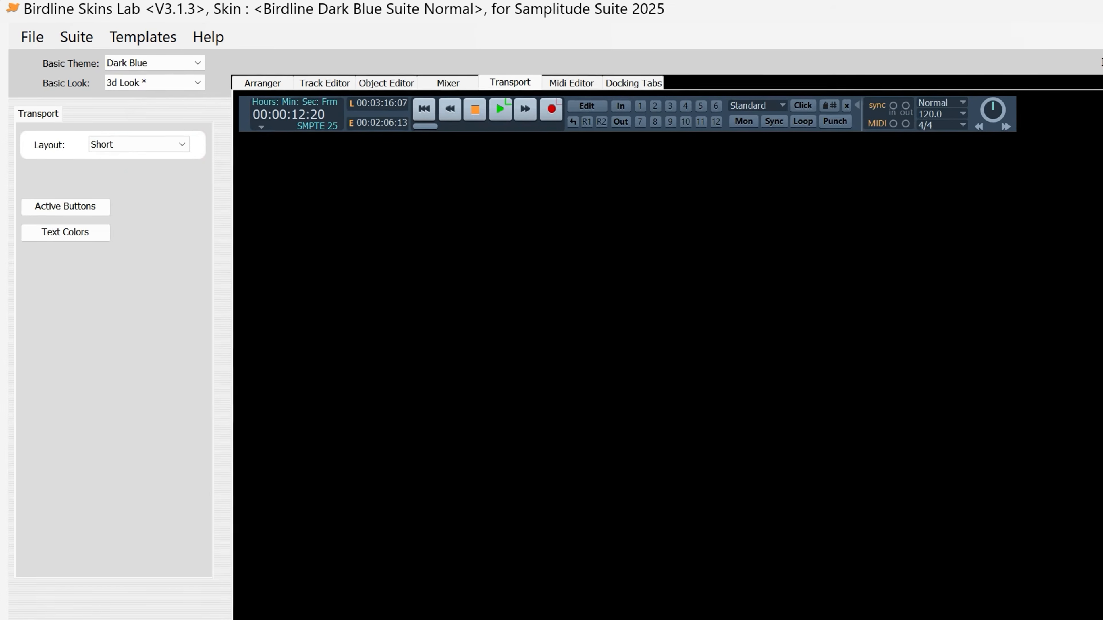
# Step: Try the Big and Medium heights for the docking tabs, and set the docking tabs' height to Small
pyautogui.click(575, 83)
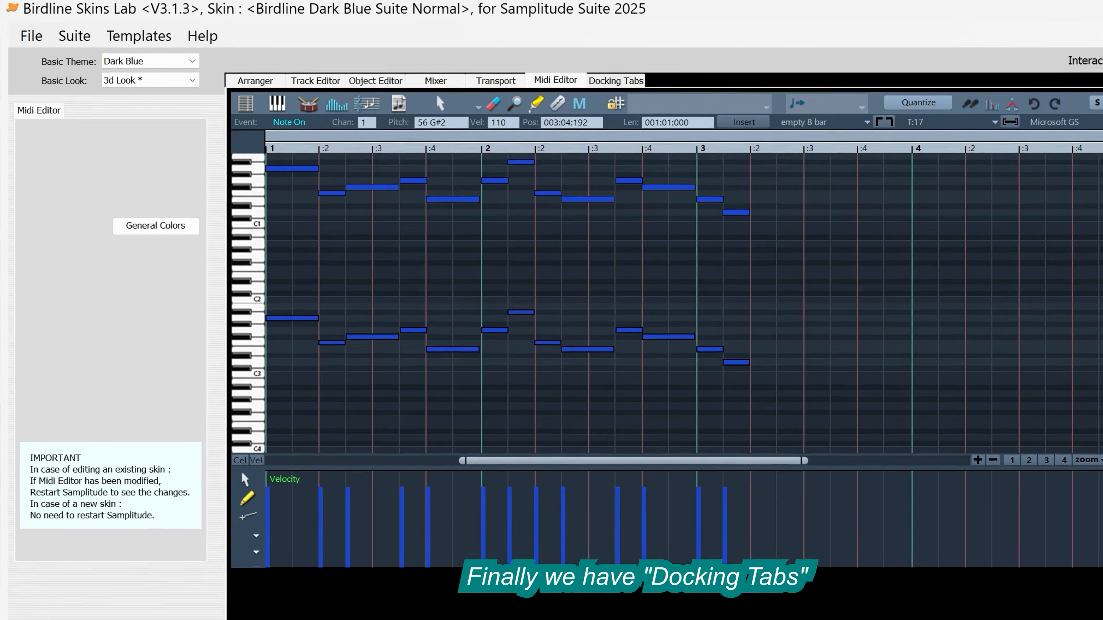
pyautogui.click(579, 76)
pyautogui.click(197, 156)
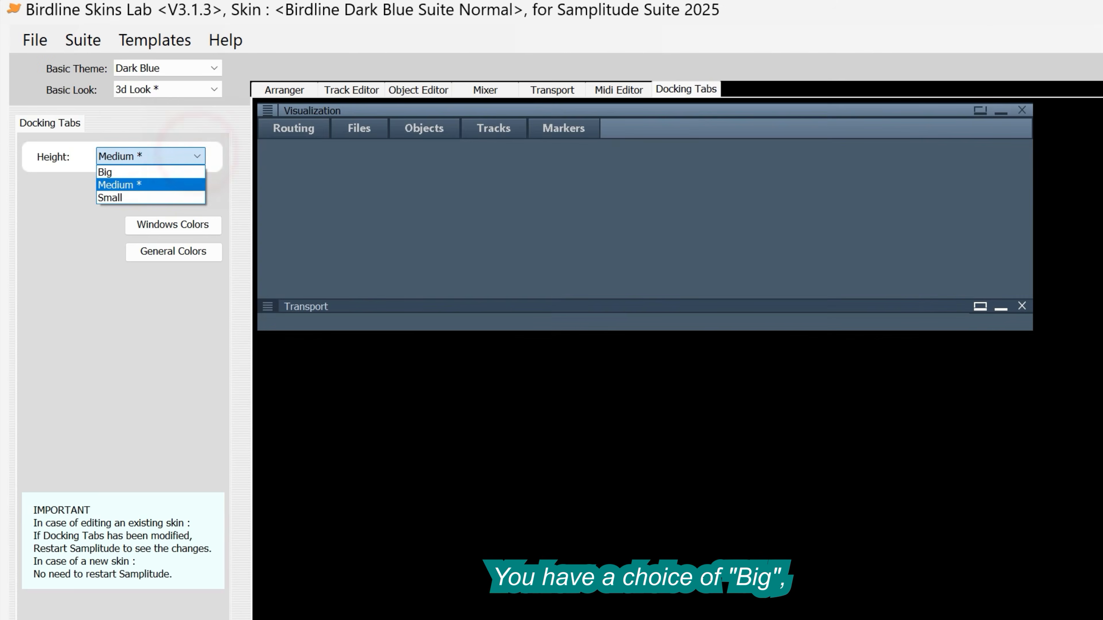
pyautogui.click(186, 172)
pyautogui.click(197, 156)
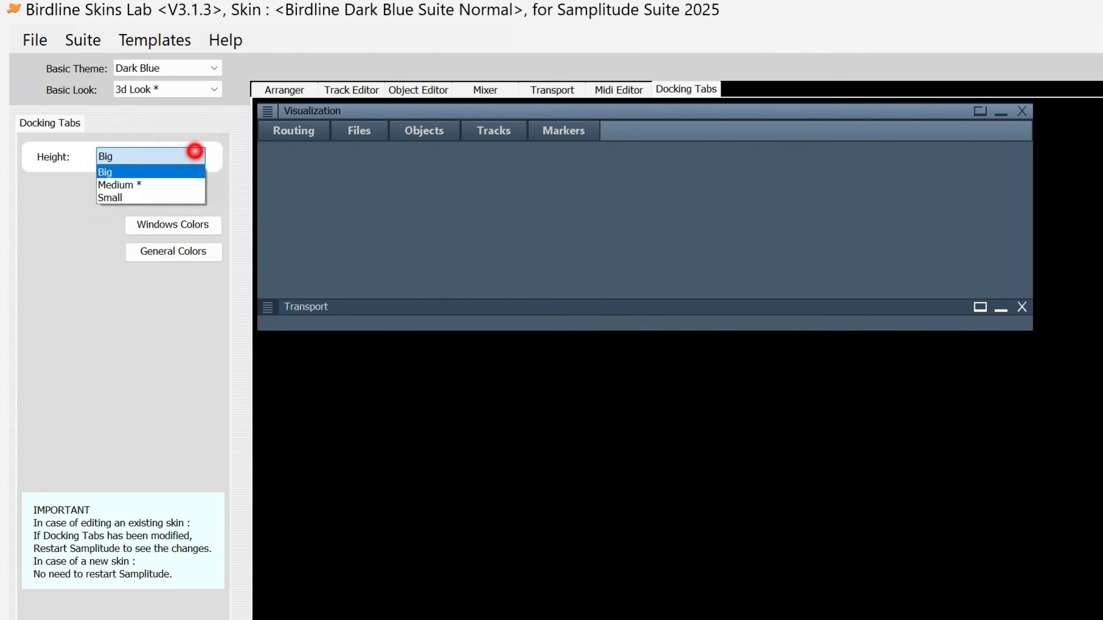
pyautogui.click(184, 184)
pyautogui.click(190, 156)
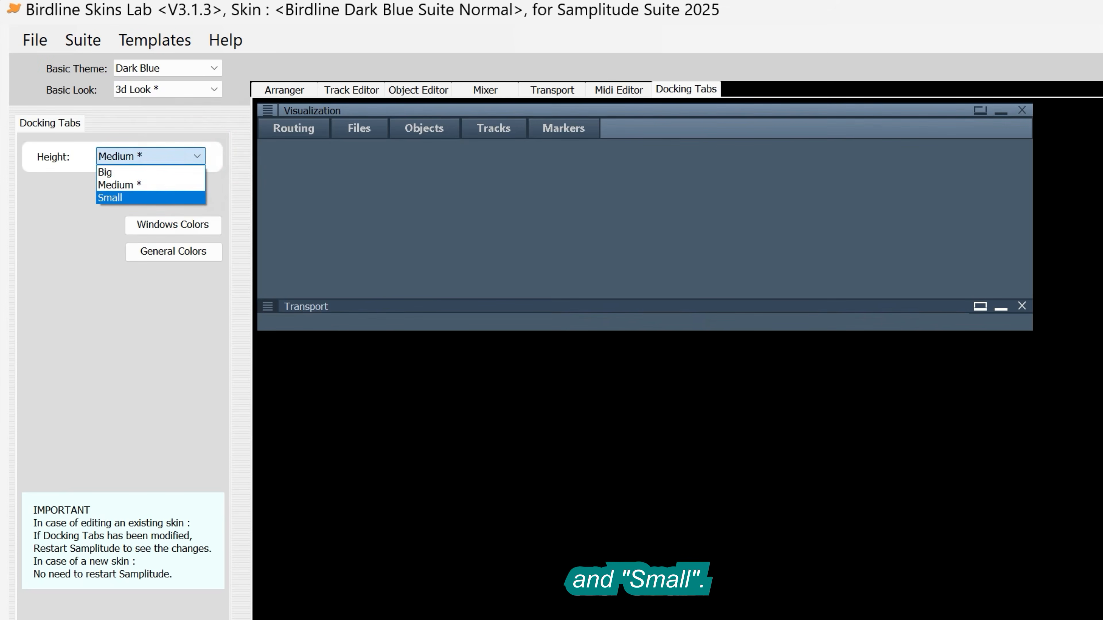
pyautogui.click(170, 196)
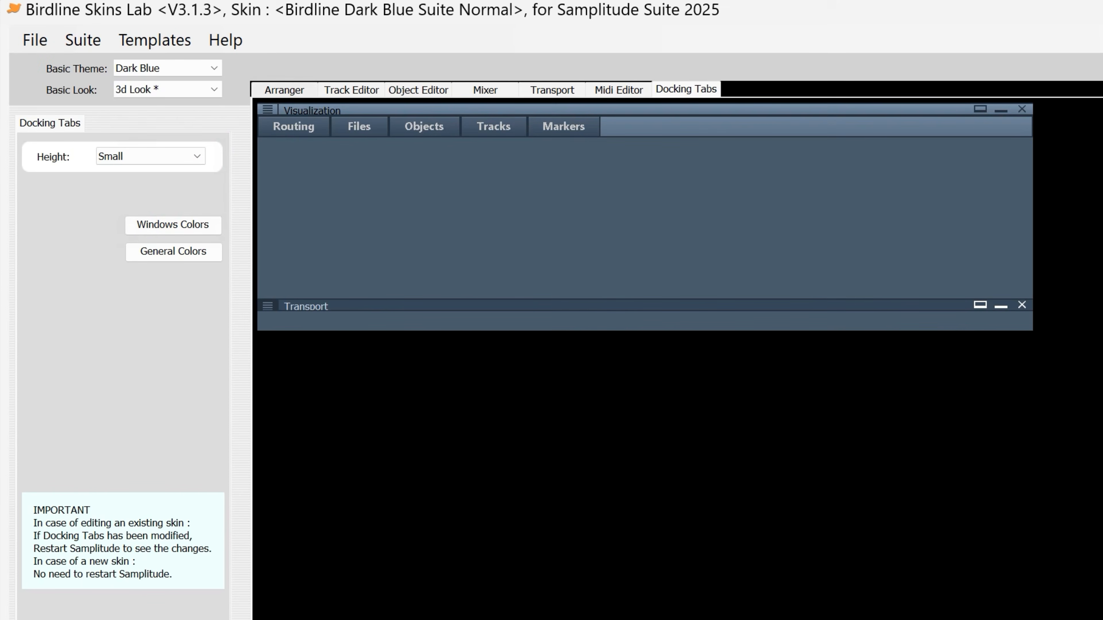
# Step: Create and install the skin, replacing the existing Birdline Dark Blue Suite Normal skin
pyautogui.click(285, 90)
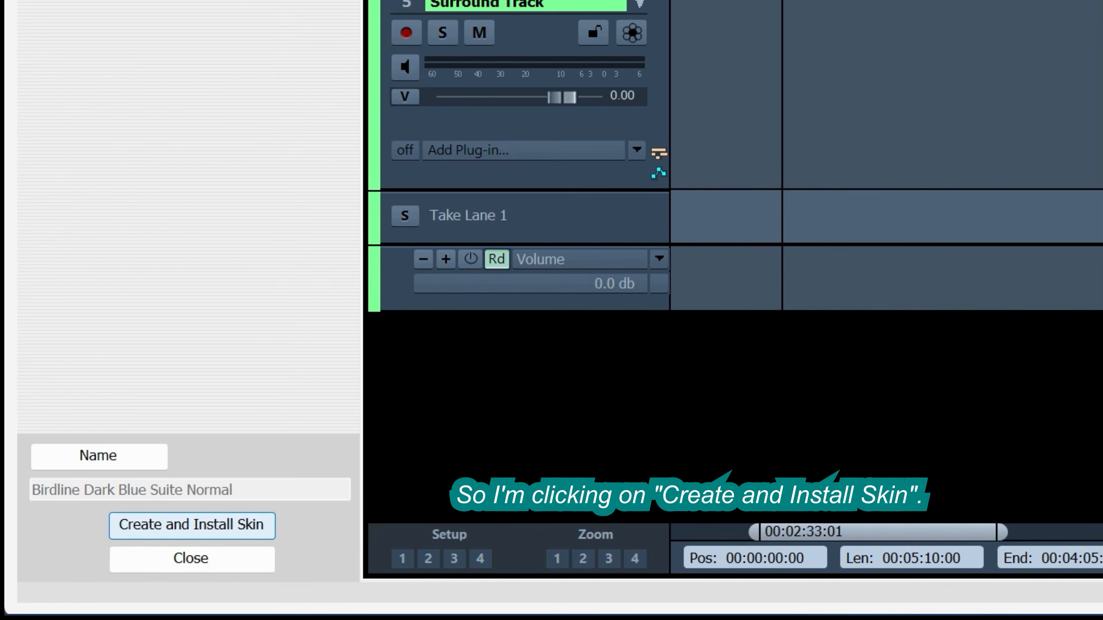
pyautogui.click(150, 533)
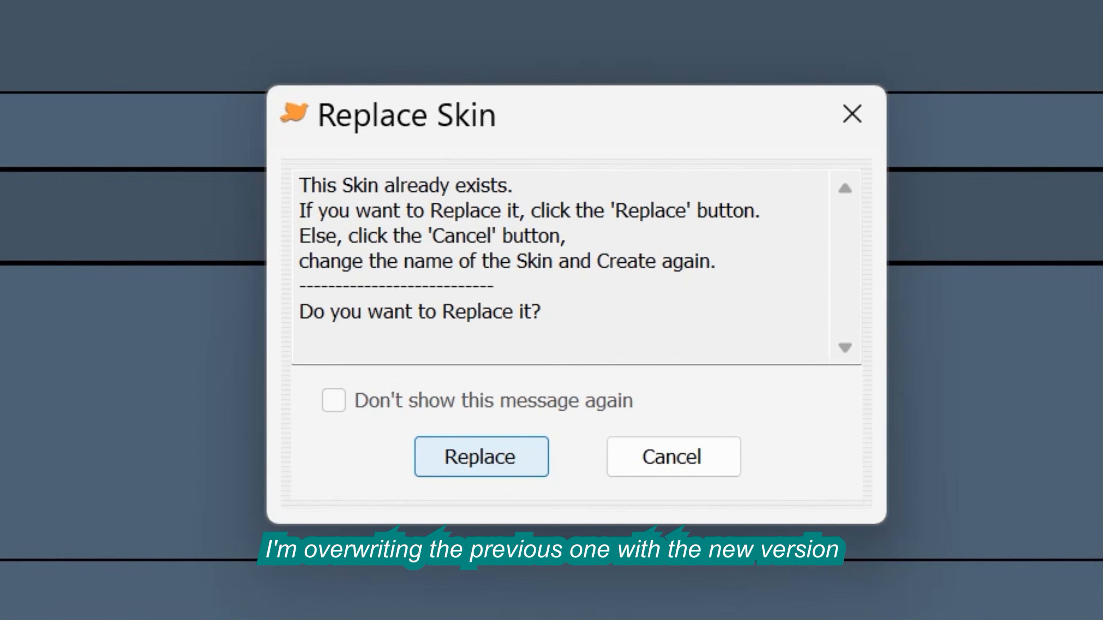
pyautogui.click(492, 455)
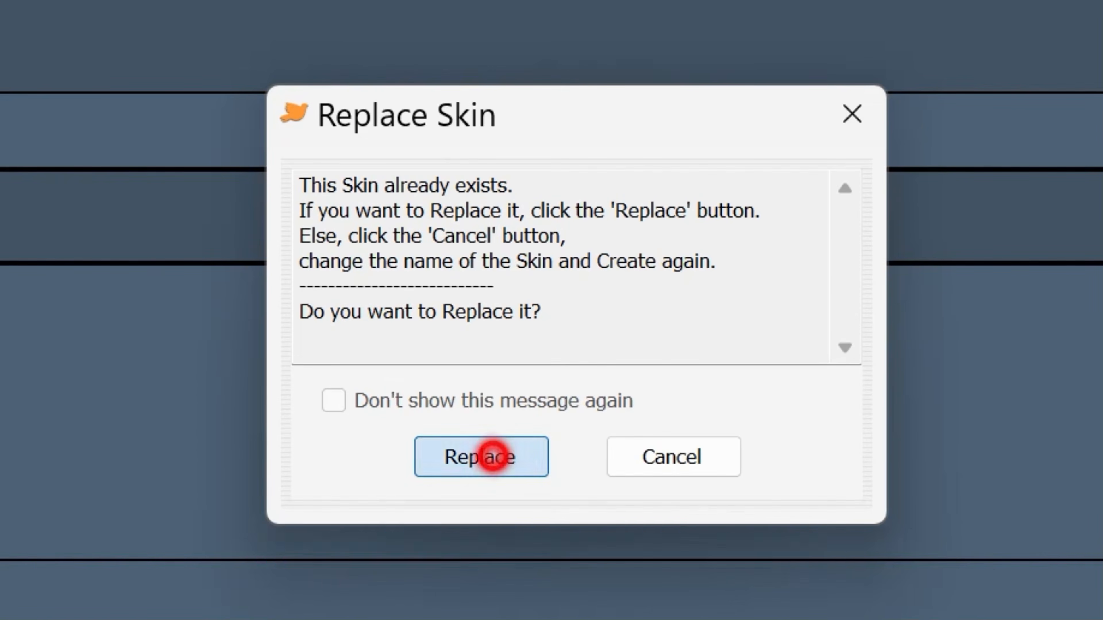
pyautogui.click(803, 409)
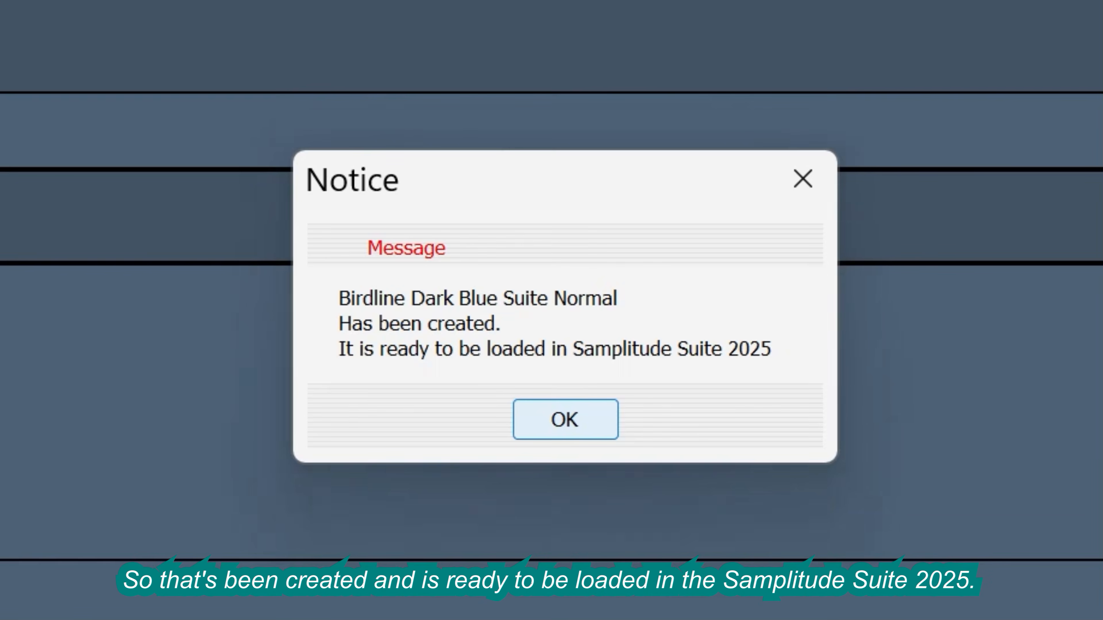
pyautogui.click(565, 420)
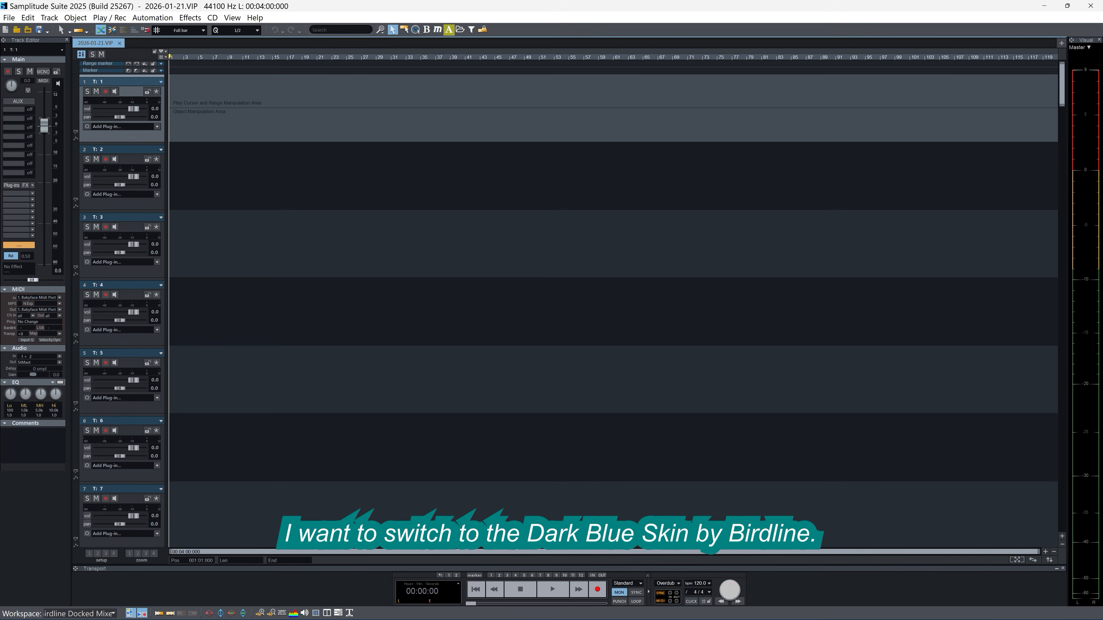
# Step: In Samplitude Suite 2025, apply the Birdline Dark Blue Suite Normal skin to the arranger together with the mixer, transport and toolbars
pyautogui.press('y')
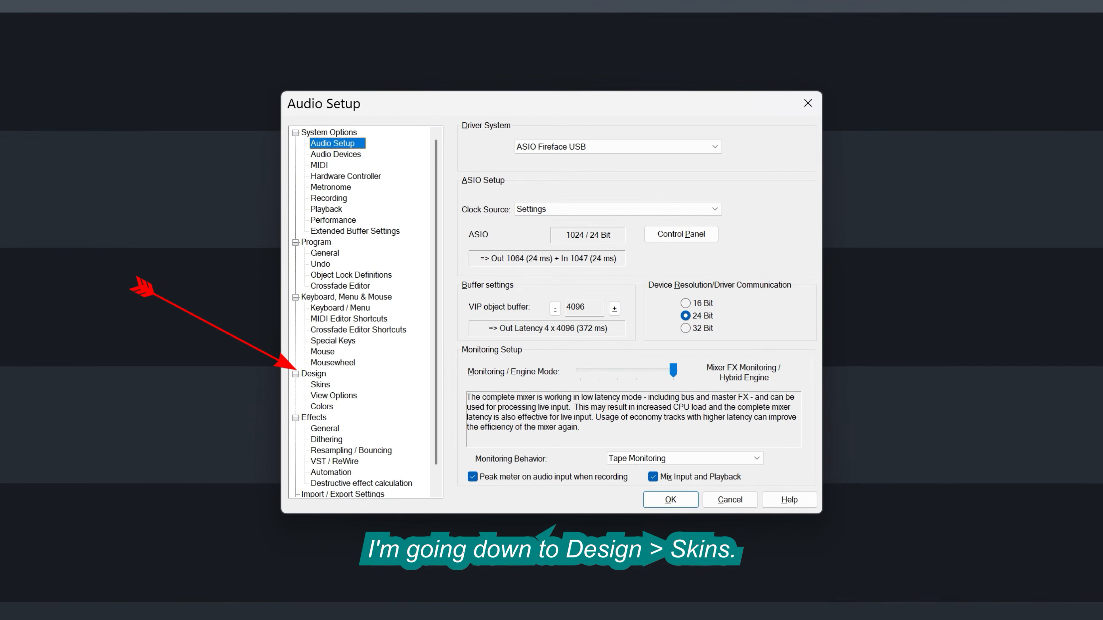
pyautogui.click(320, 384)
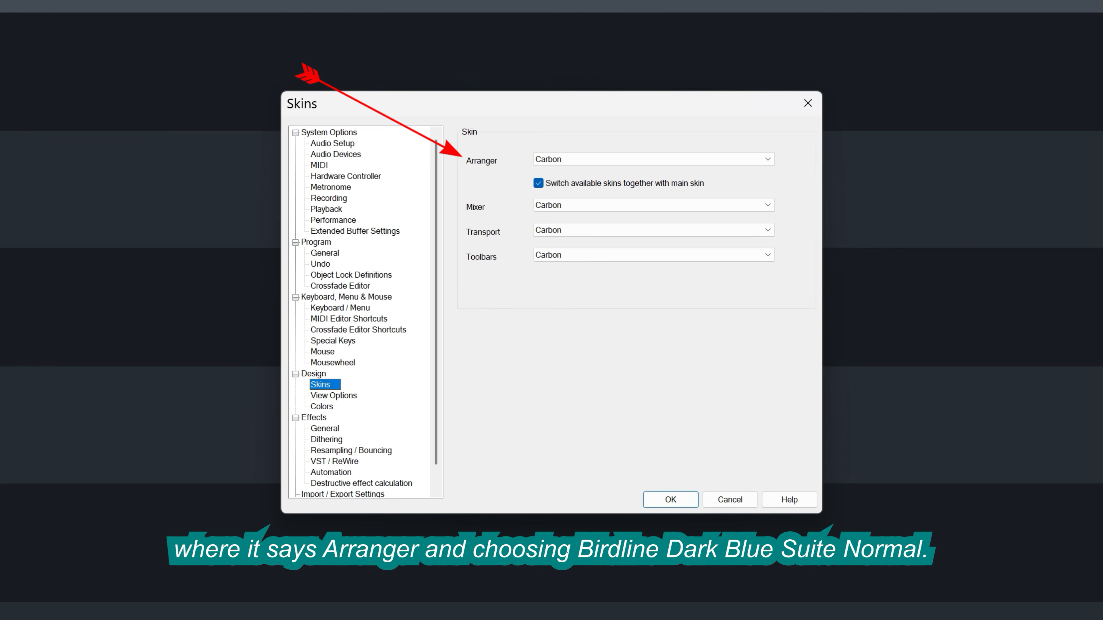
pyautogui.click(768, 158)
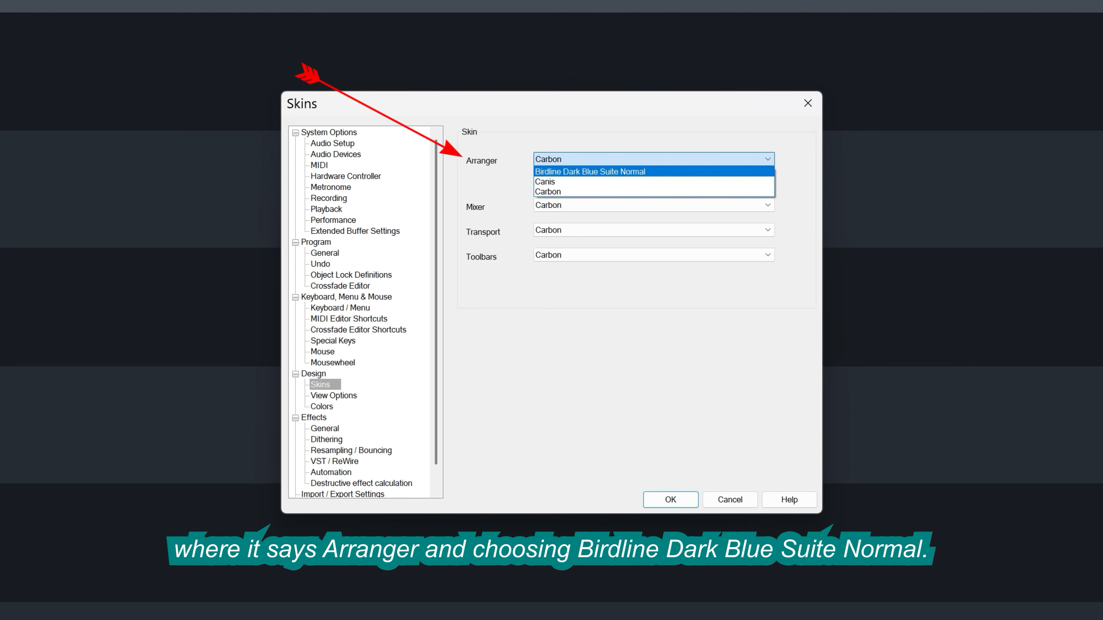
pyautogui.click(749, 172)
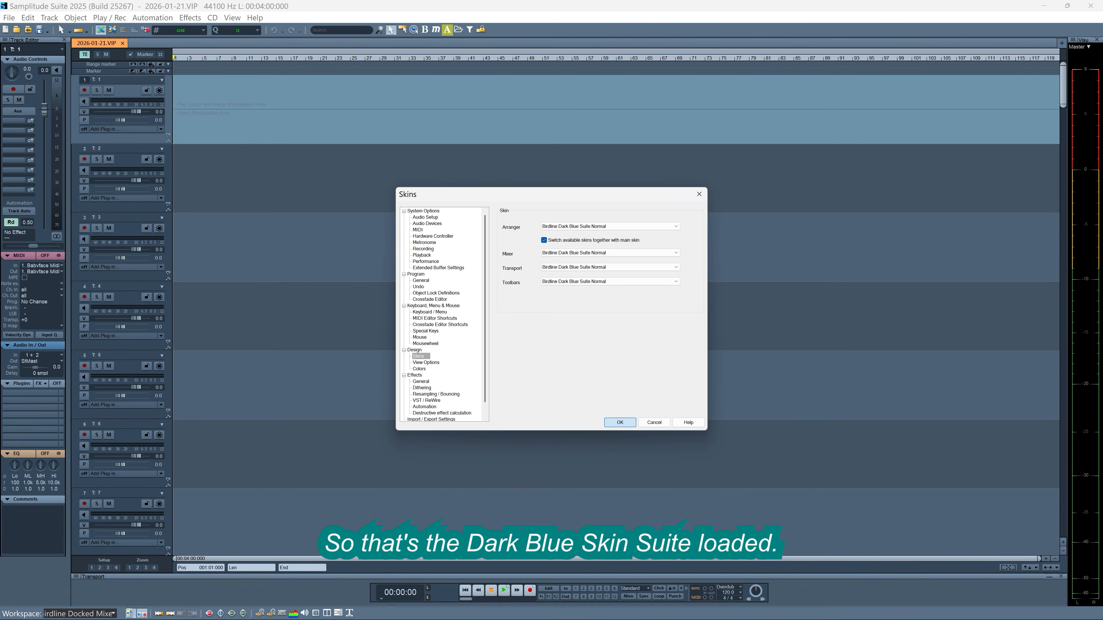
pyautogui.click(620, 422)
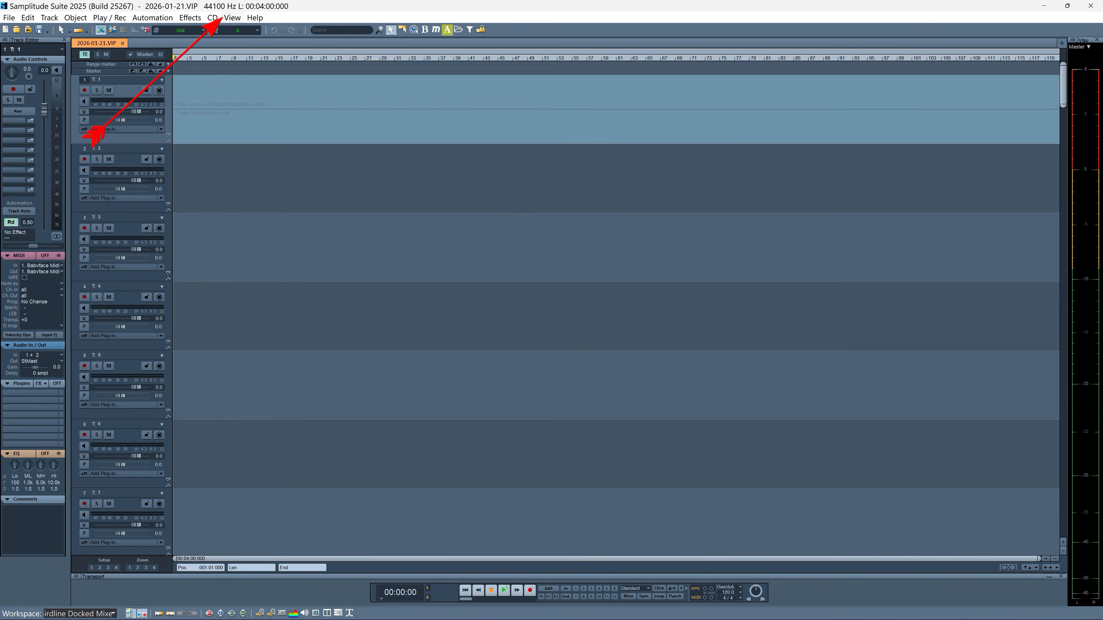
# Step: Show the mixer docked below the arranger and increase its height slightly
pyautogui.click(232, 17)
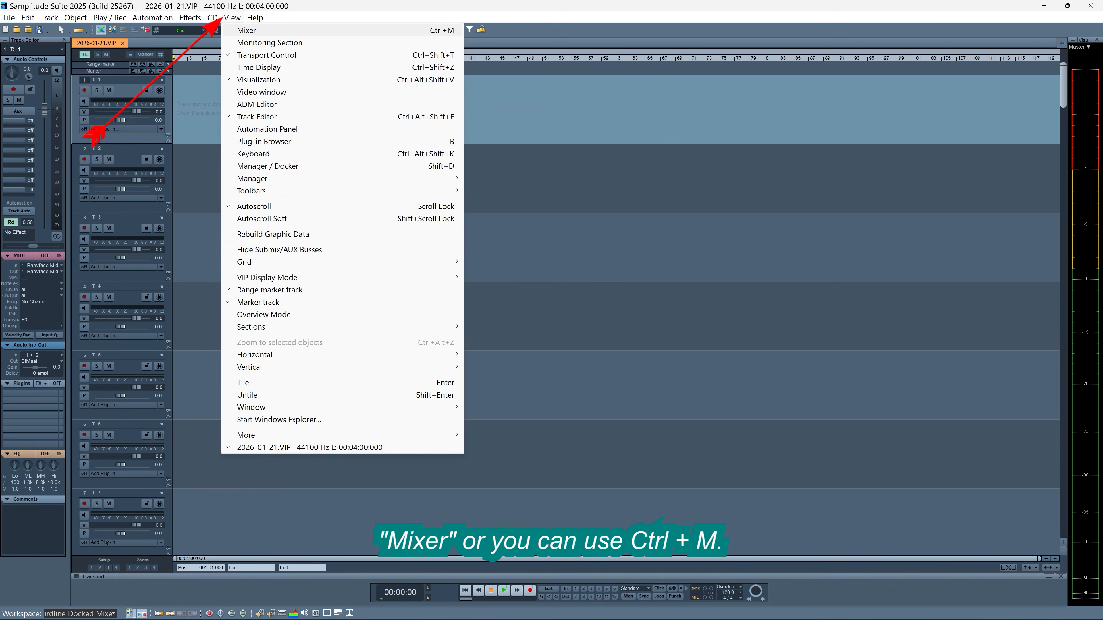
pyautogui.click(247, 29)
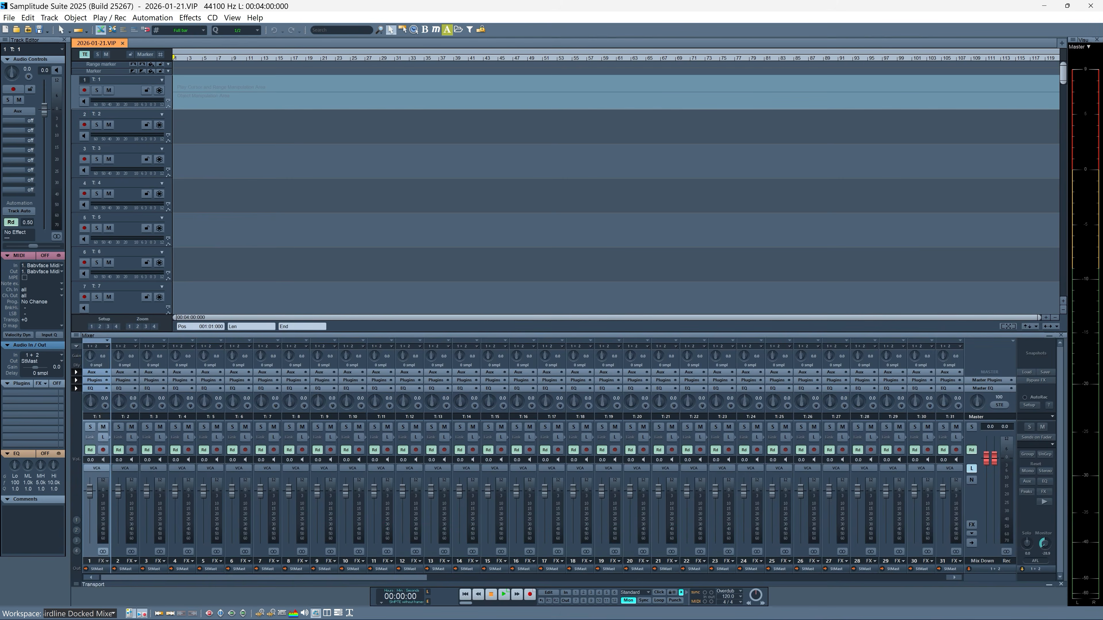
pyautogui.moveTo(549, 332)
pyautogui.mouseDown()
pyautogui.moveTo(549, 250)
pyautogui.moveTo(549, 317)
pyautogui.mouseUp()
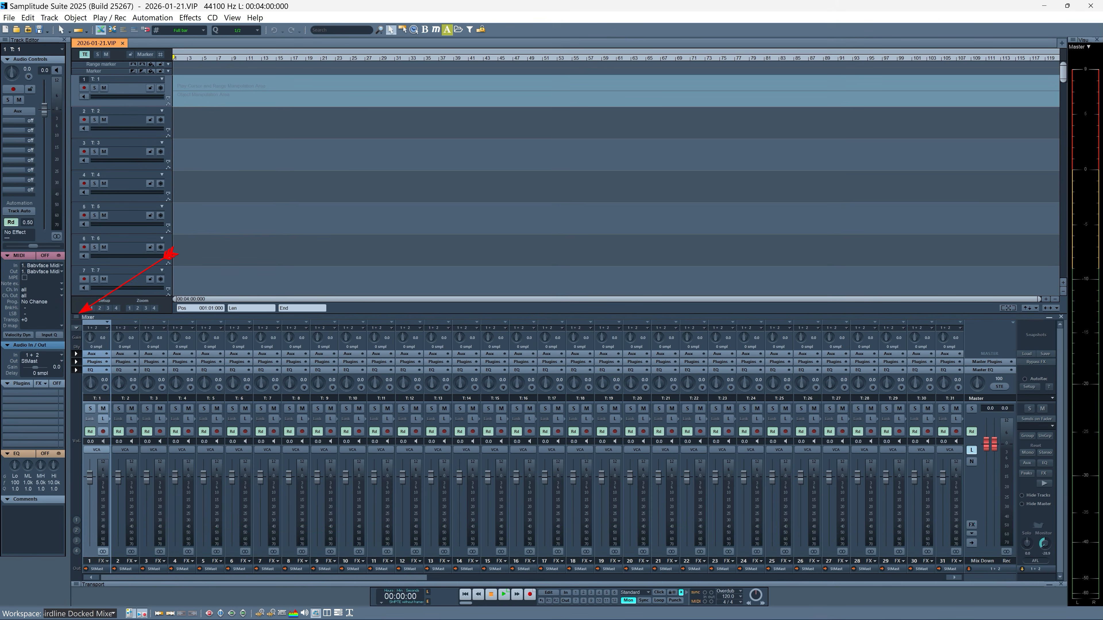
# Step: Undock the mixer into a floating window and stretch its height to lengthen the faders
pyautogui.moveTo(76, 318); pyautogui.dragTo(550, 83)
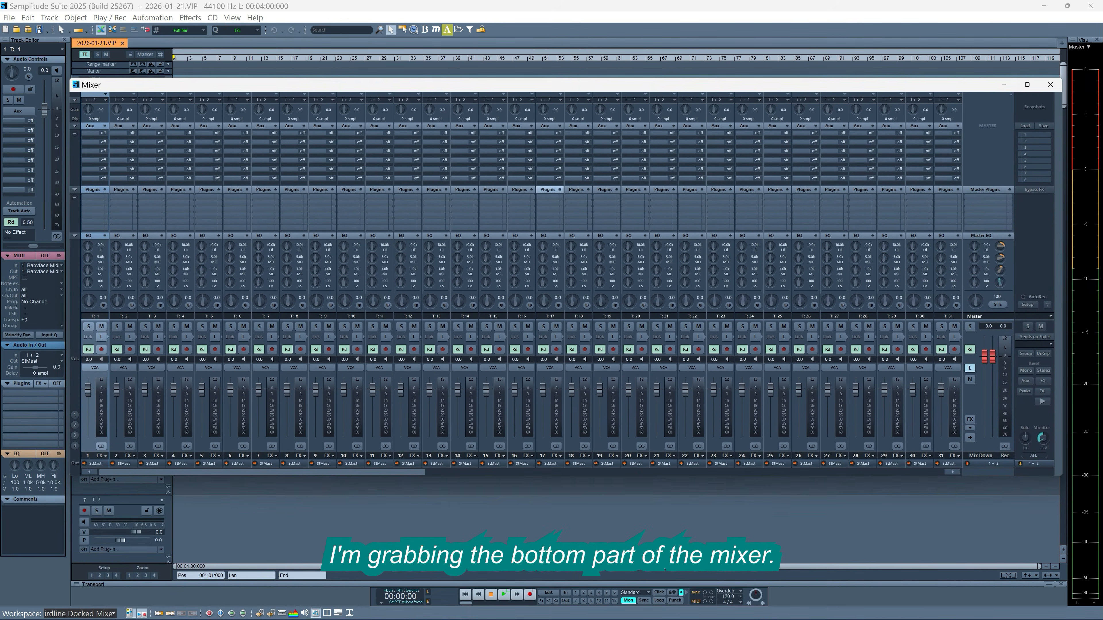
pyautogui.moveTo(547, 474); pyautogui.dragTo(537, 566)
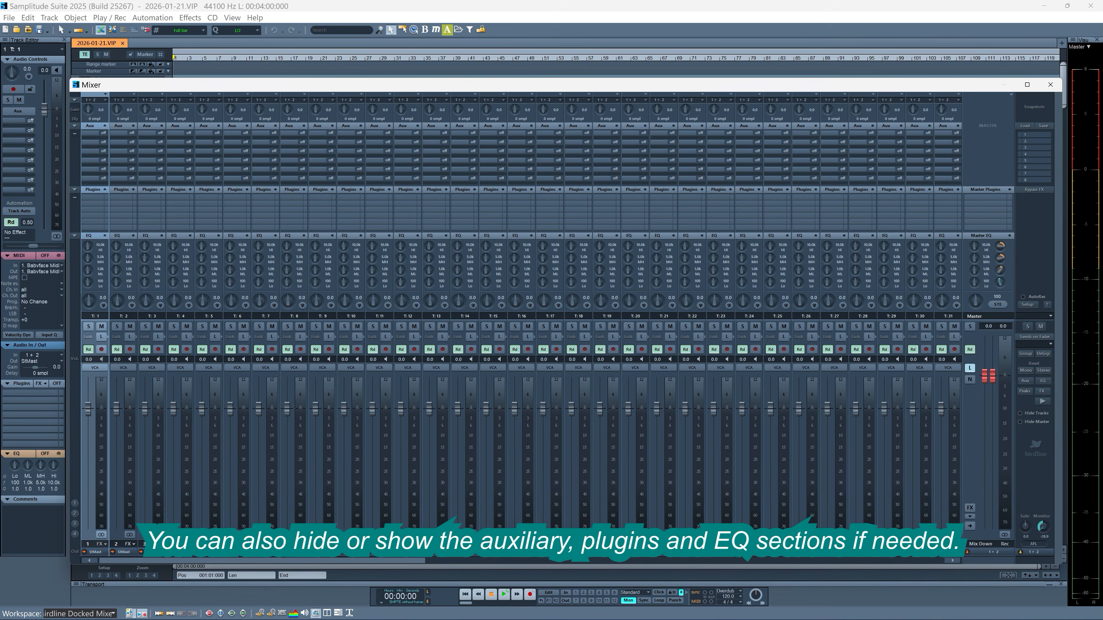
# Step: Collapse the Aux, Plugins and EQ sections of the floating mixer
pyautogui.click(75, 126)
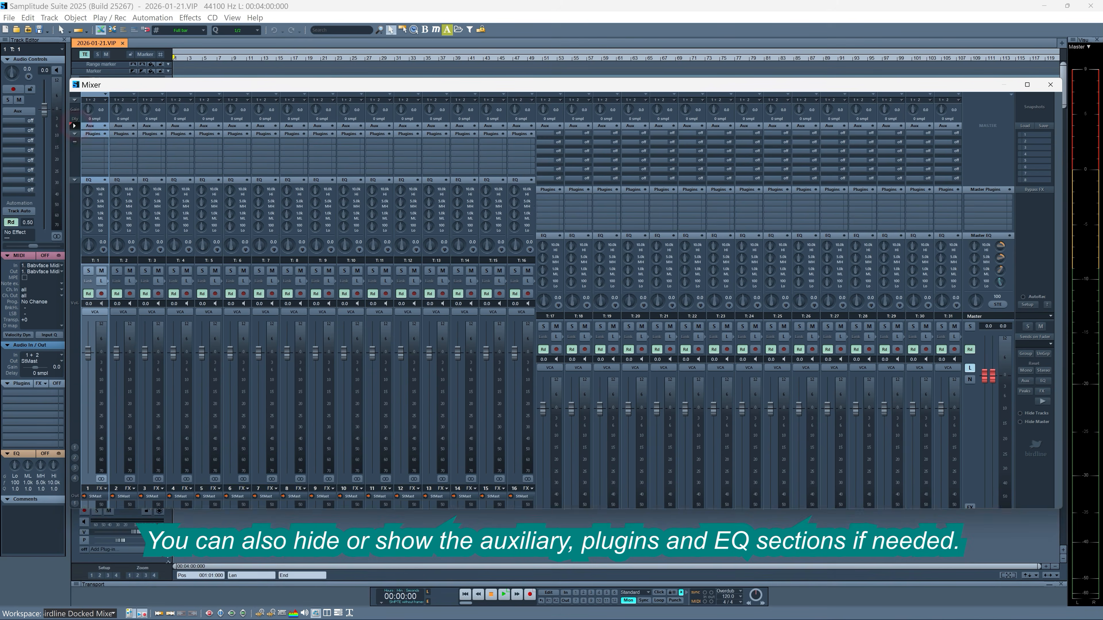
pyautogui.click(74, 133)
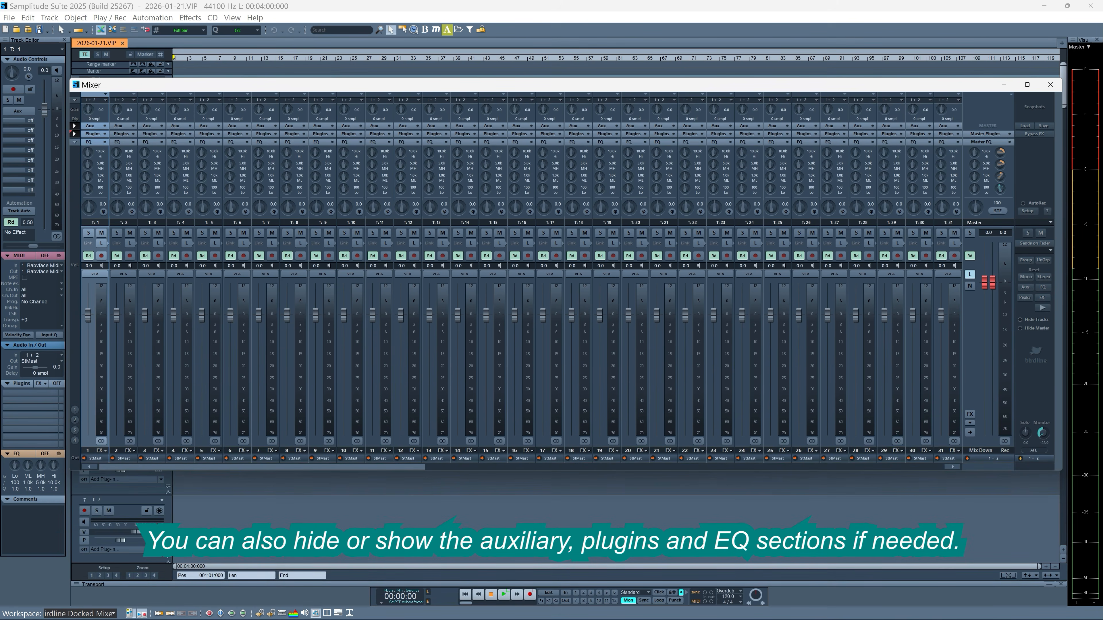
pyautogui.click(75, 142)
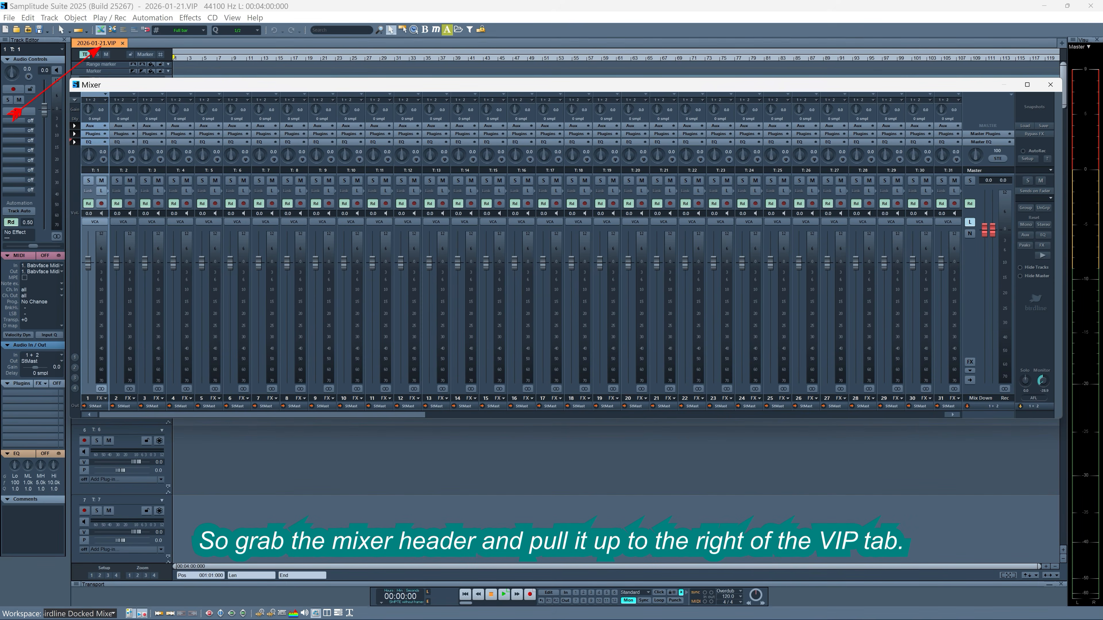
# Step: Dock the mixer as a tab beside the VIP project tab and expand its Aux, Plugins and EQ sections
pyautogui.moveTo(148, 84); pyautogui.dragTo(148, 44)
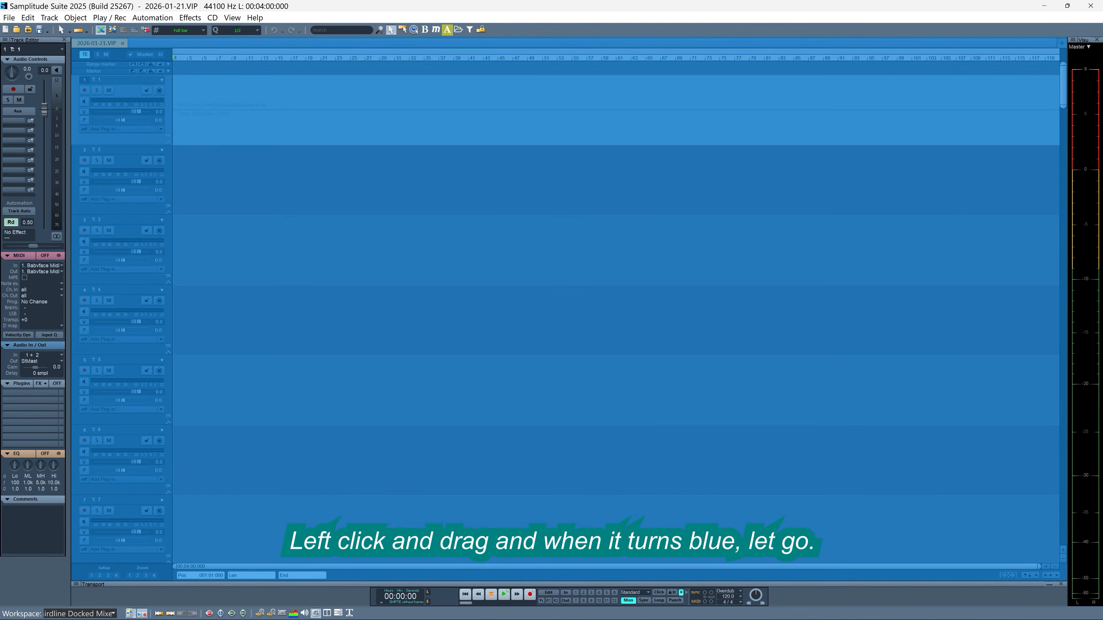
pyautogui.moveTo(148, 44); pyautogui.dragTo(147, 43)
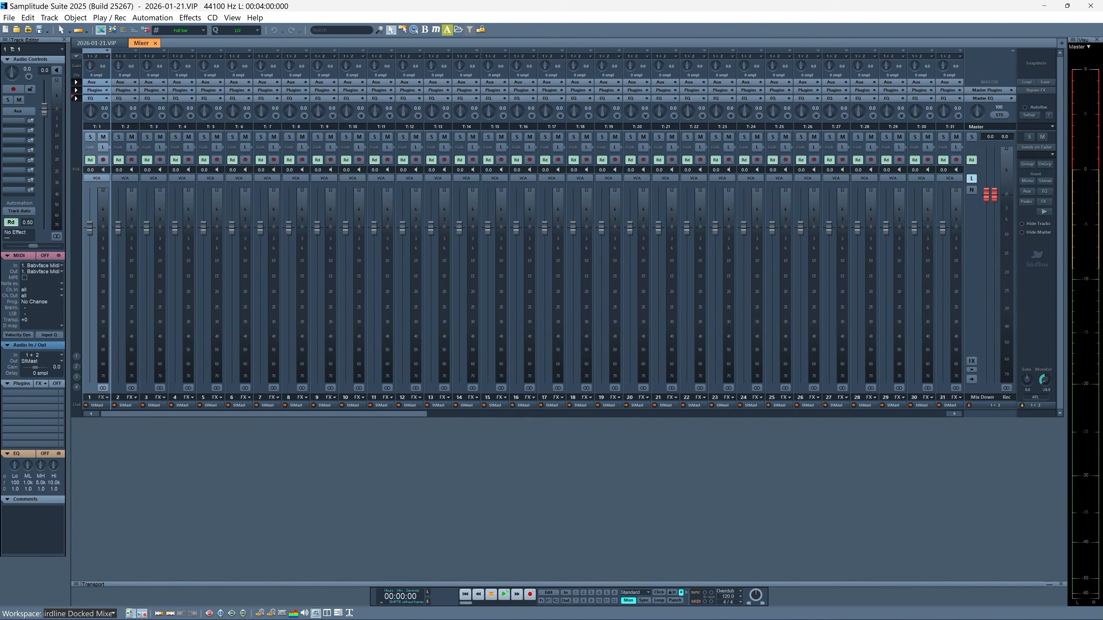
pyautogui.click(76, 82)
pyautogui.click(76, 145)
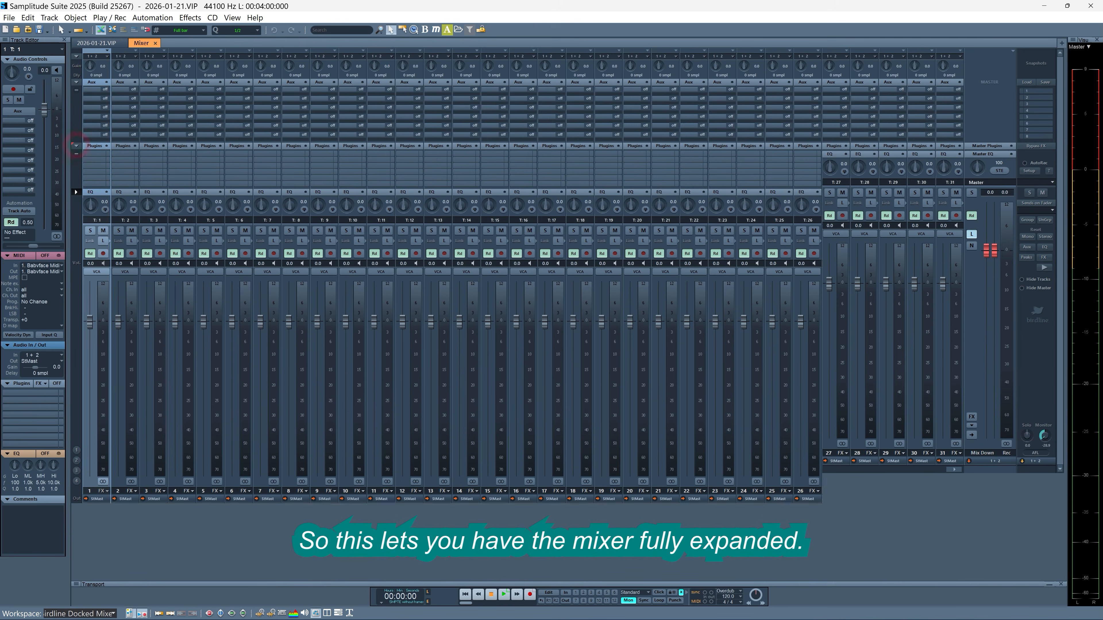
pyautogui.click(76, 192)
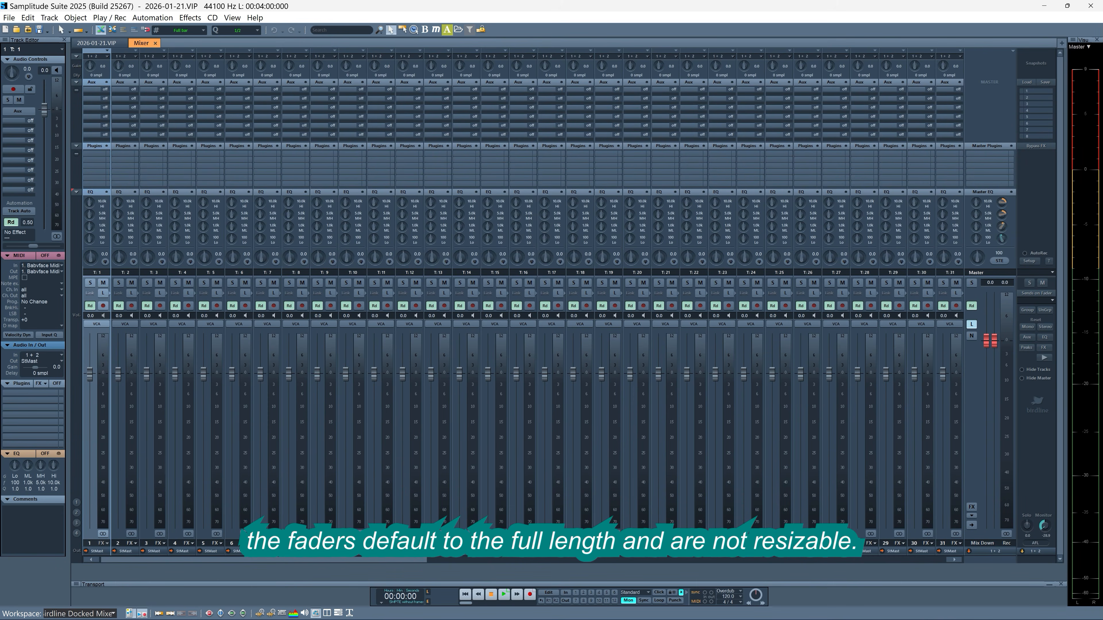
# Step: Switch to the VIP project view and return to the mixer view
pyautogui.click(93, 43)
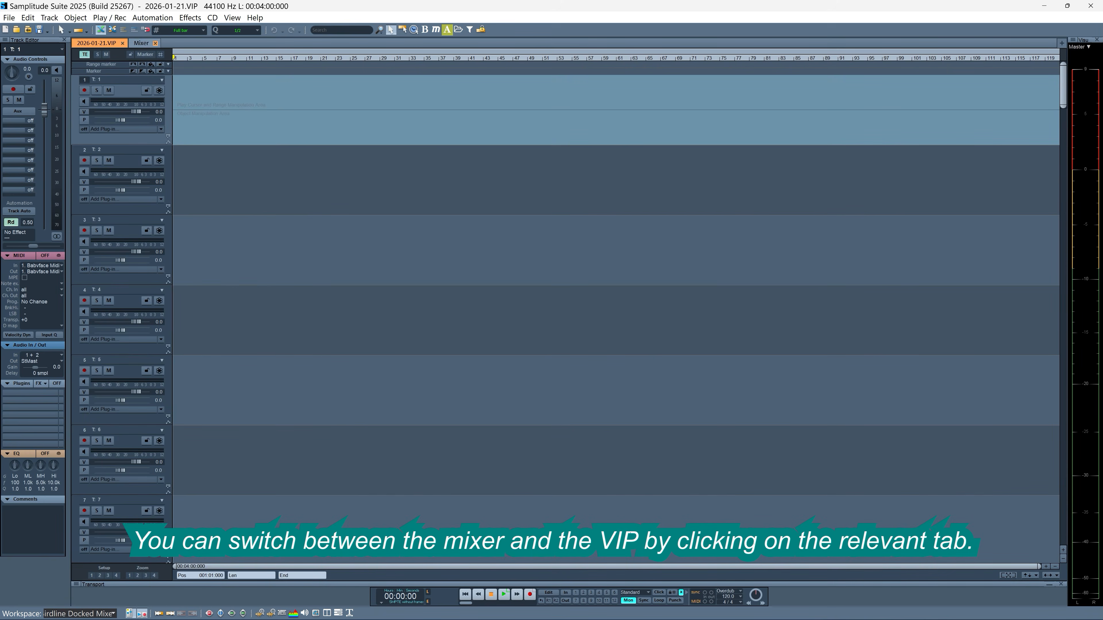
pyautogui.click(141, 43)
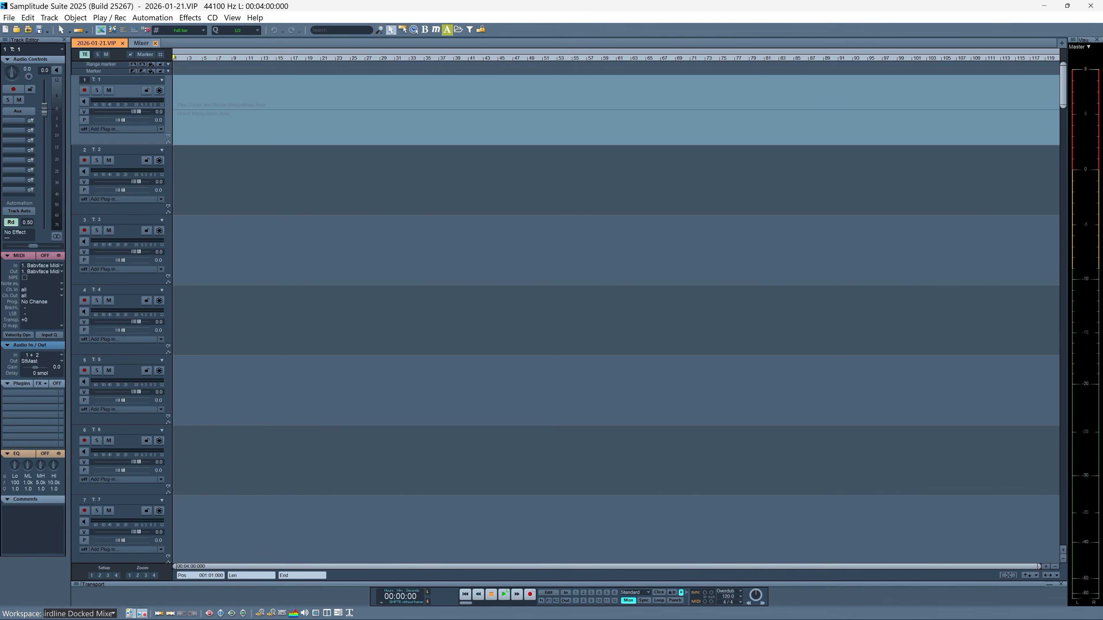
pyautogui.click(137, 43)
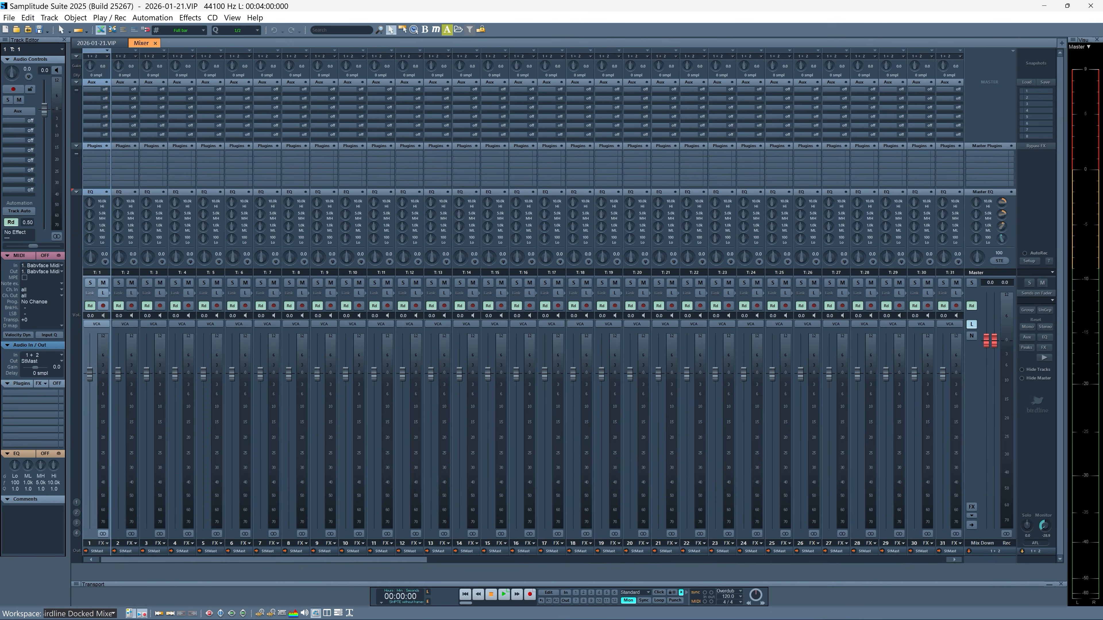
# Step: Detach the mixer from the tab row and dock it in the lower half below the arranger
pyautogui.click(136, 43)
pyautogui.moveTo(136, 43); pyautogui.dragTo(116, 91)
pyautogui.moveTo(541, 91); pyautogui.dragTo(569, 322)
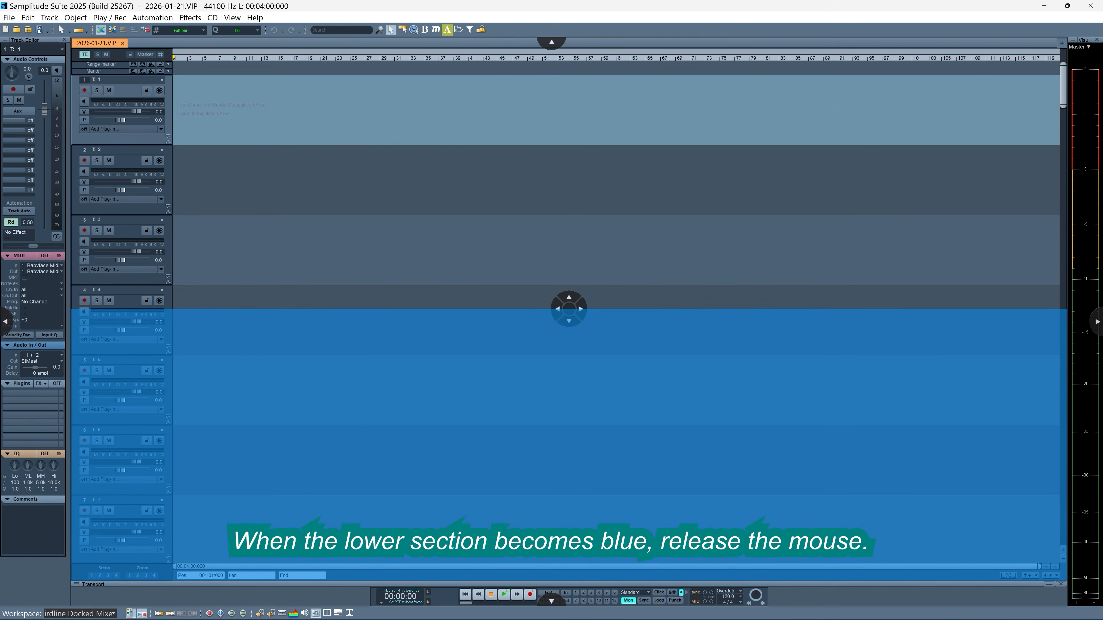
pyautogui.moveTo(569, 321); pyautogui.dragTo(569, 321)
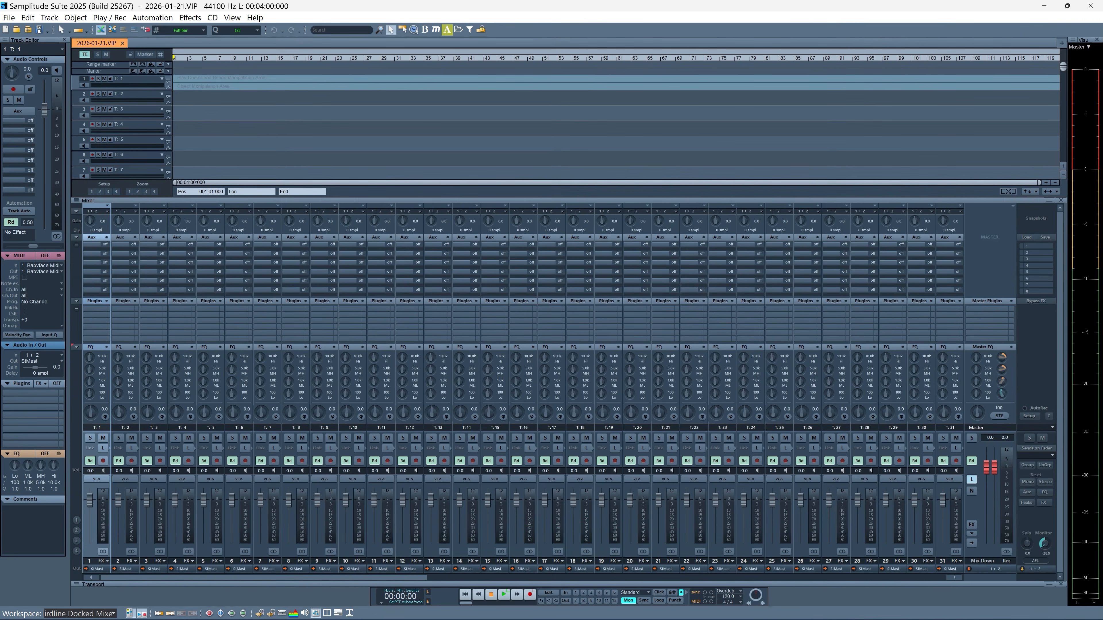
# Step: Collapse the docked mixer's Aux, Plugins and EQ sections and adjust the border between arranger and mixer to give the arranger more height
pyautogui.click(77, 237)
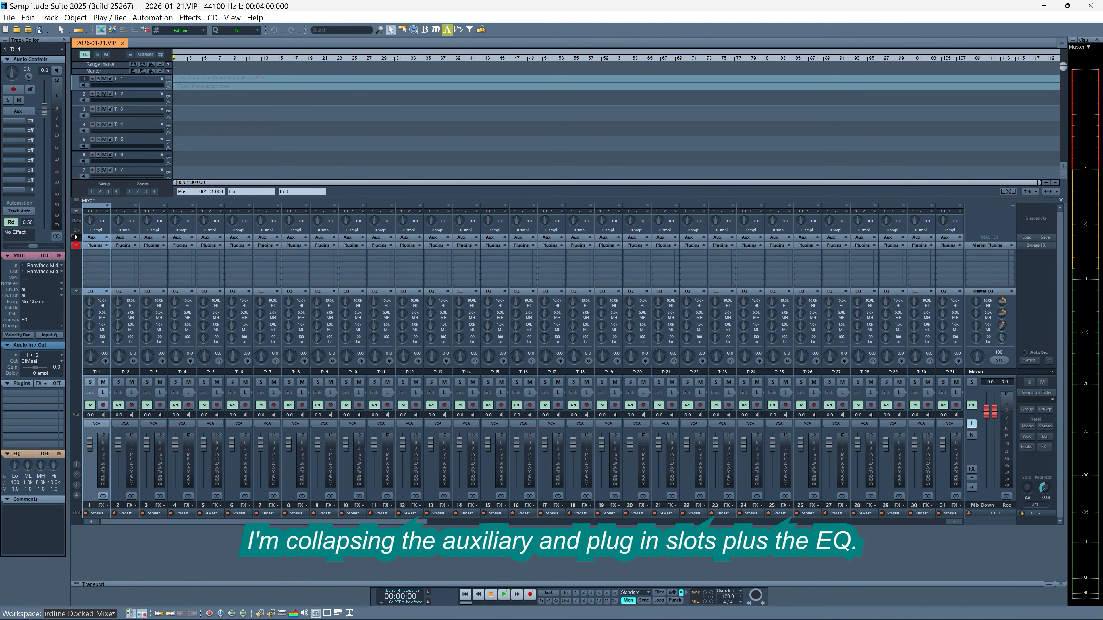
pyautogui.click(77, 245)
pyautogui.click(76, 253)
pyautogui.moveTo(446, 197); pyautogui.dragTo(446, 313)
pyautogui.moveTo(569, 345); pyautogui.dragTo(570, 318)
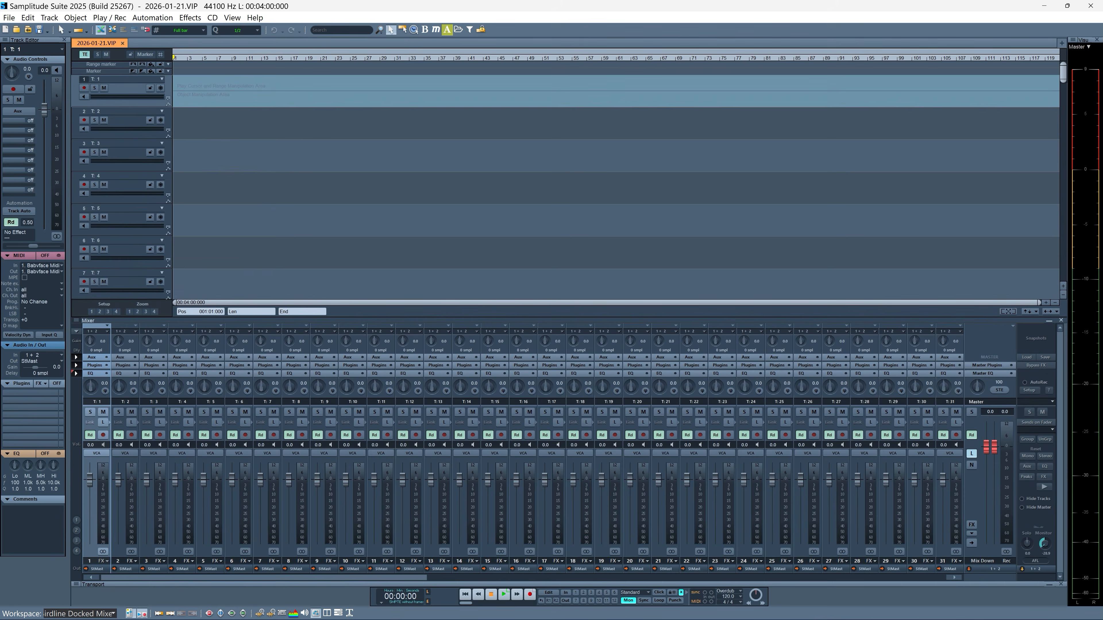